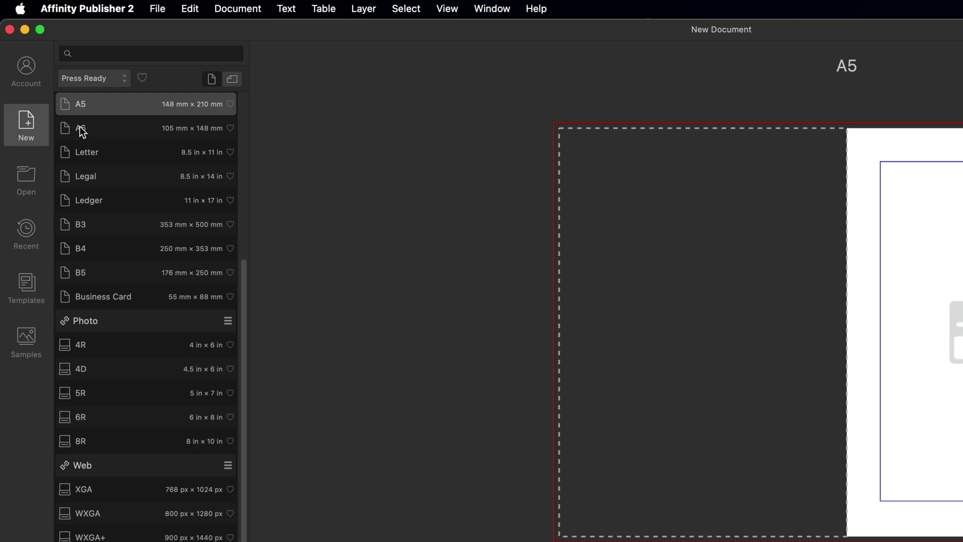
Step: Choose the Press Ready A6 preset for the new document and disable facing pages
left_click(100, 129)
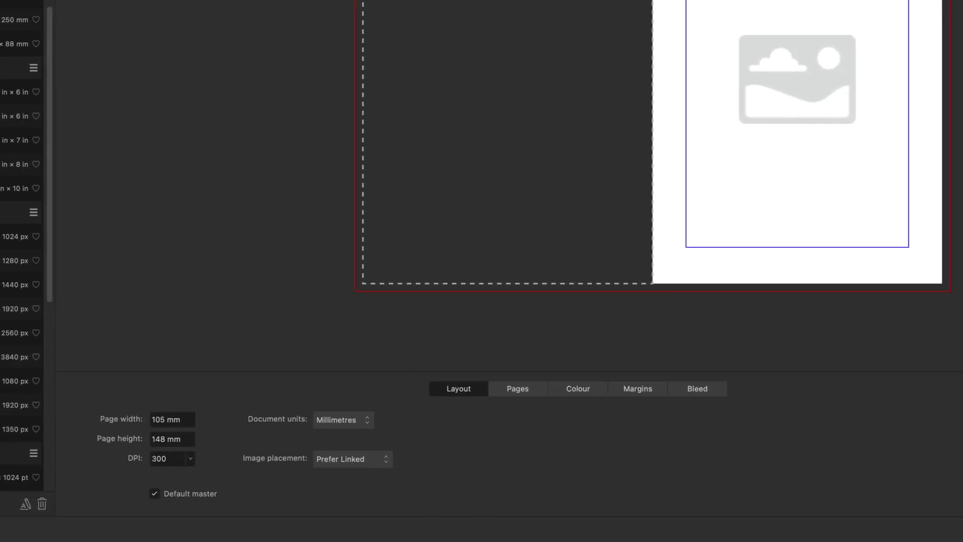
left_click(508, 372)
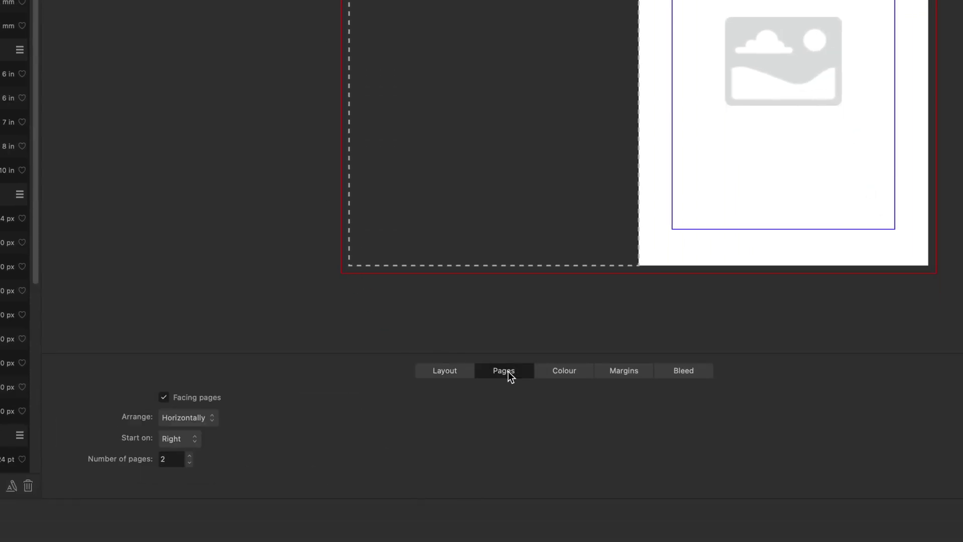
left_click(166, 398)
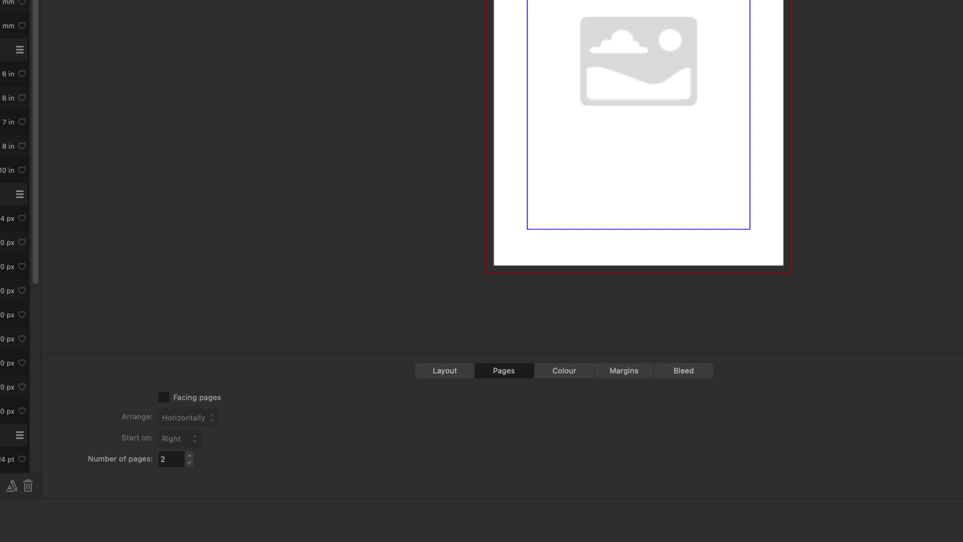
Step: Set the new document's left, right, top and bottom margins to 5 mm
left_click(617, 370)
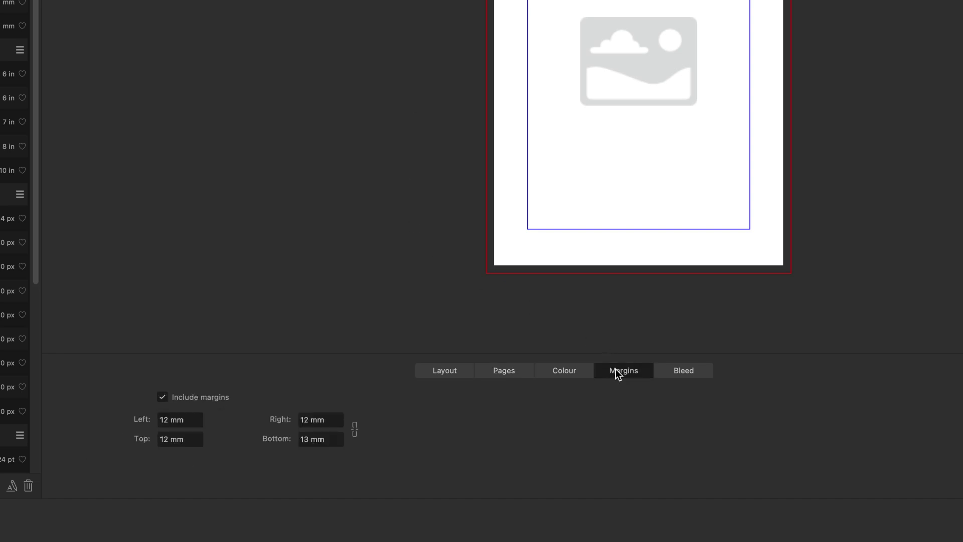
left_click(160, 419)
type("5")
key("Return")
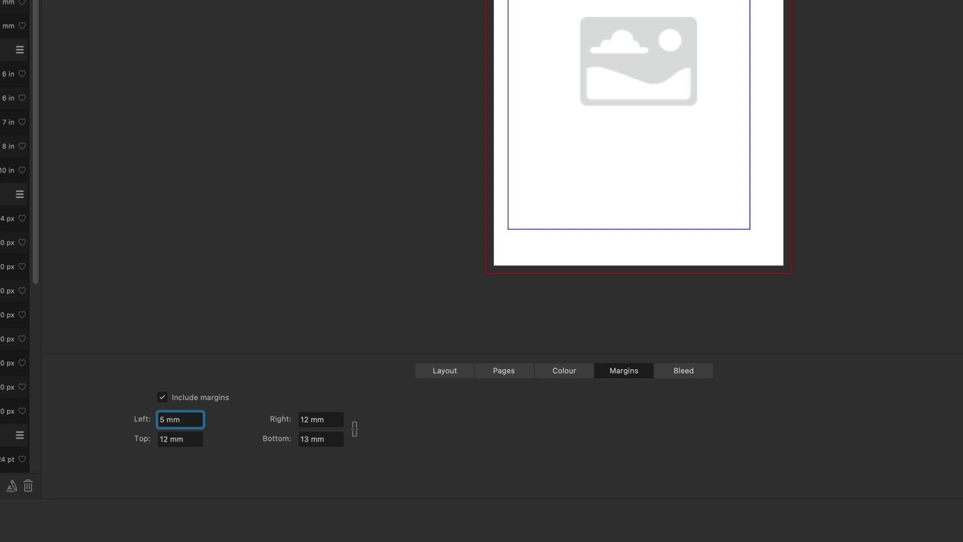
left_click(317, 419)
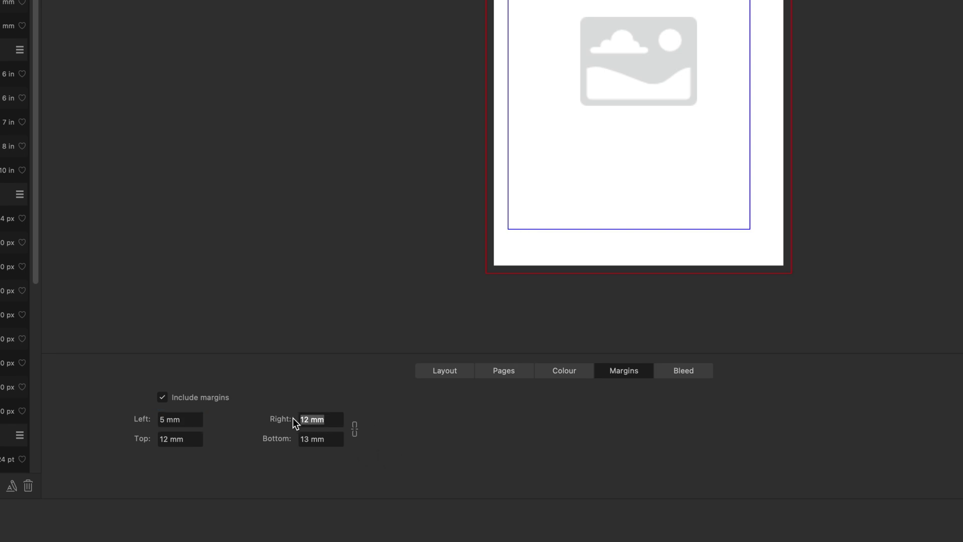
type("5")
key("Return")
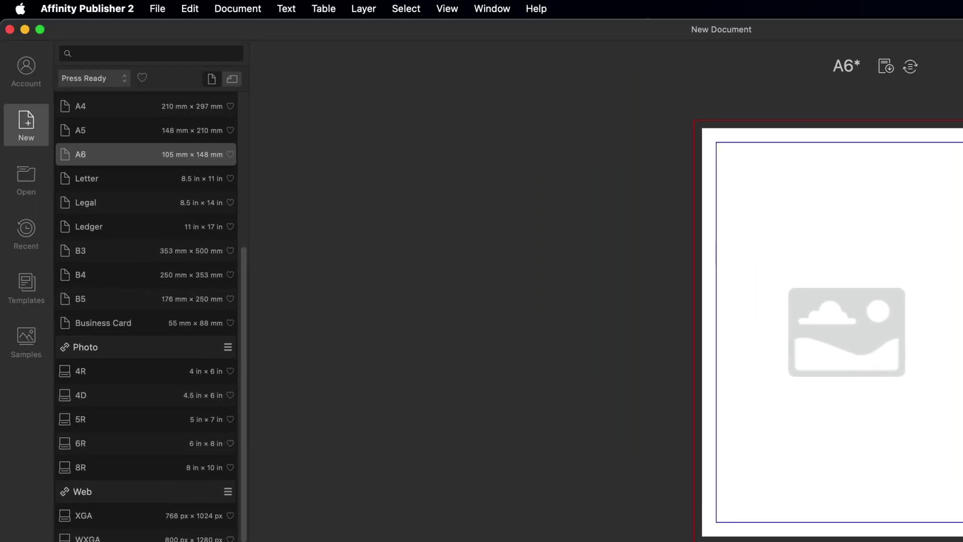
Step: Create the document from the adjusted A6 preset after reviewing the Print and Press Ready presets
scroll(145, 316, "up", 9)
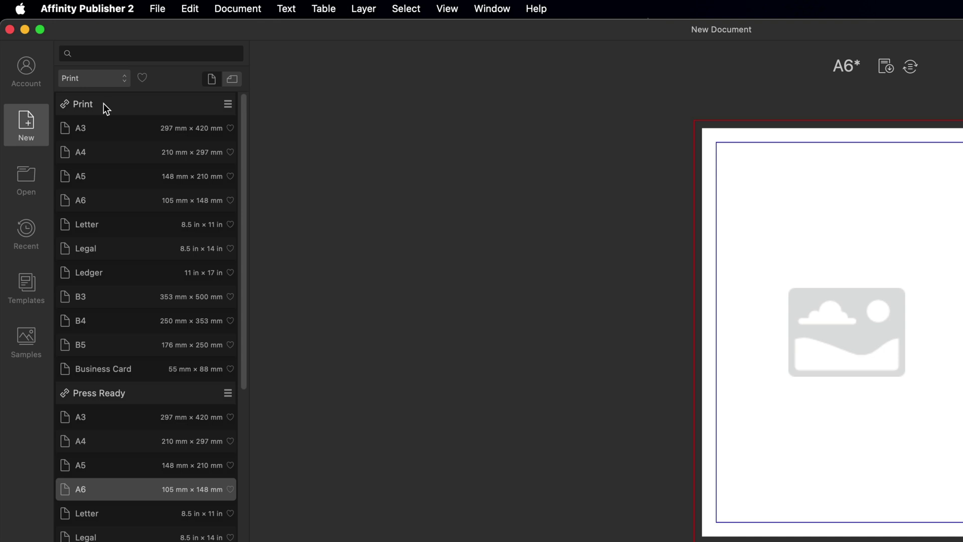
scroll(103, 103, "down", 4)
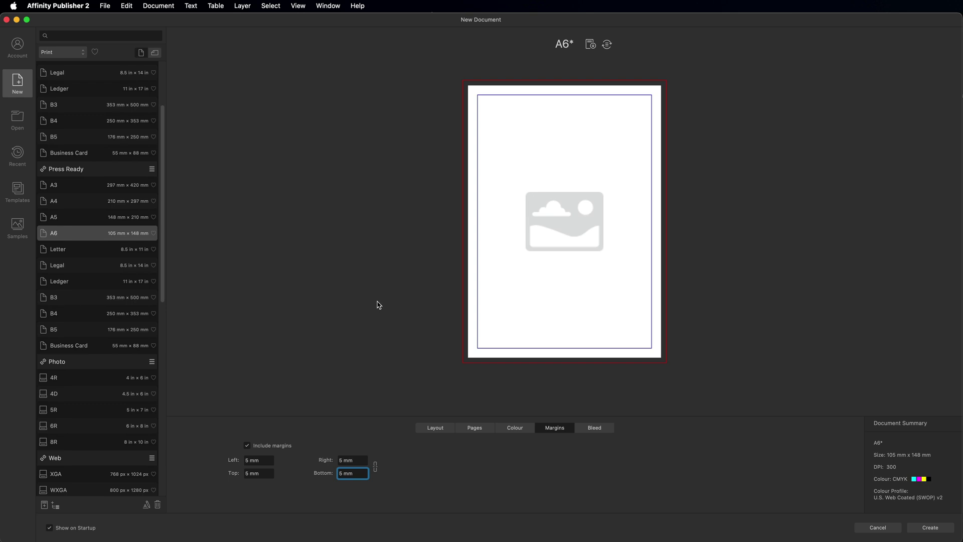
left_click(929, 527)
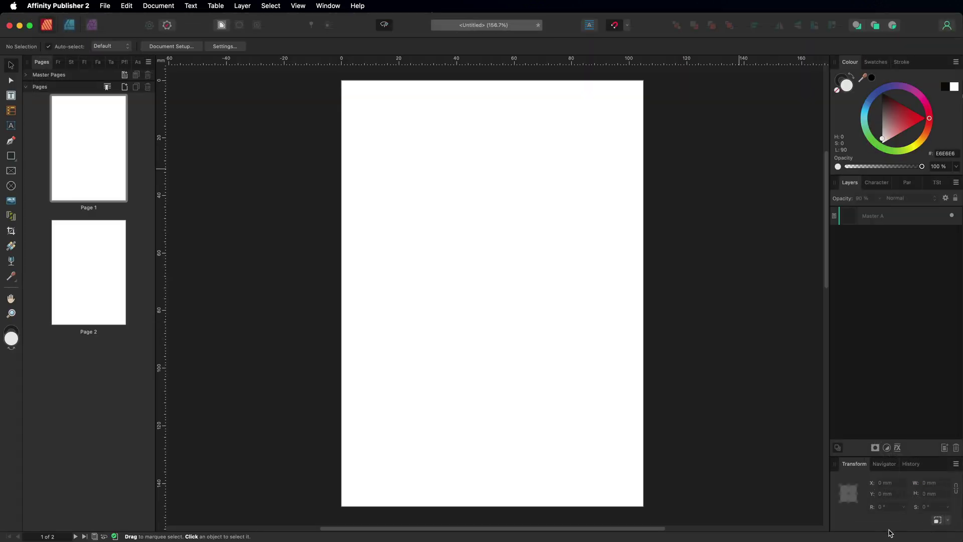
Step: Delete page 2 and turn off preview mode to show the margin and bleed guides
left_click(81, 260)
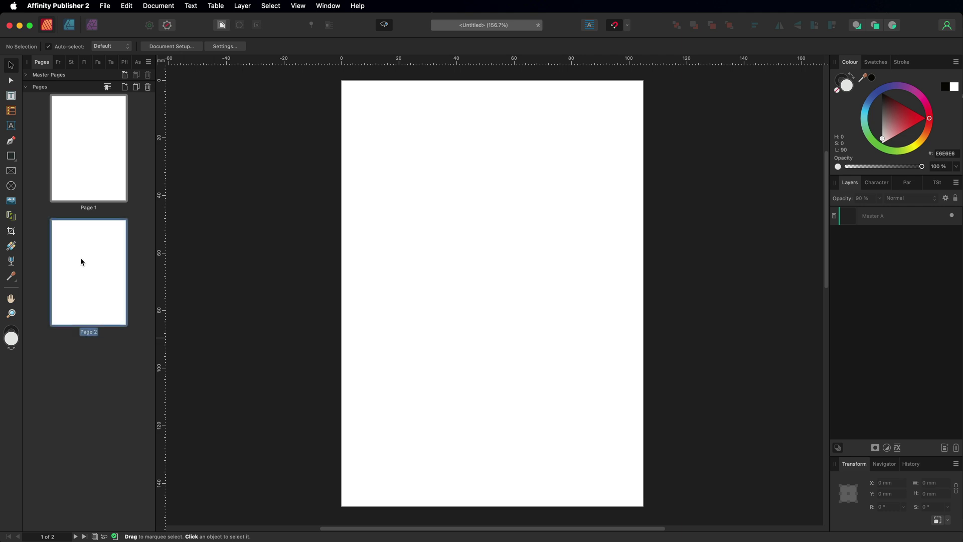
right_click(82, 259)
left_click(98, 286)
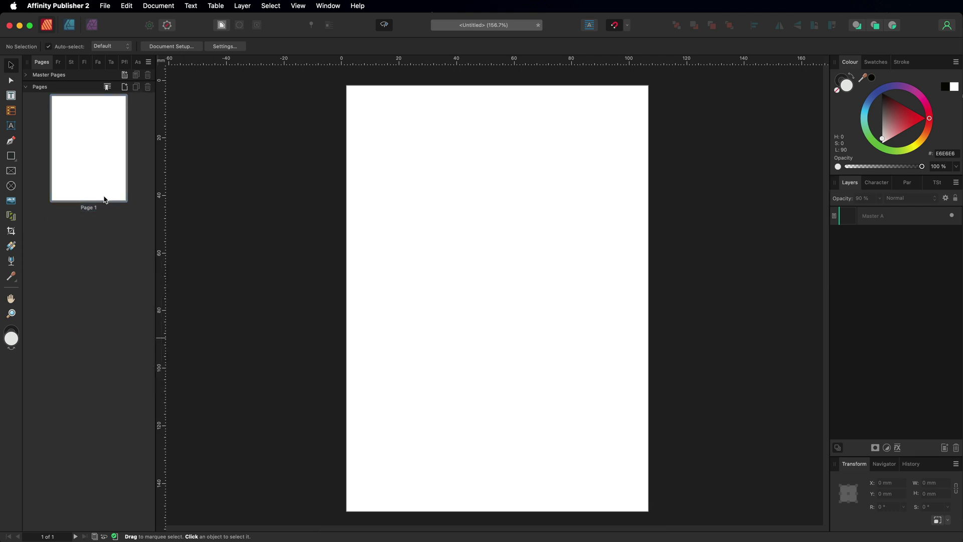
left_click(390, 26)
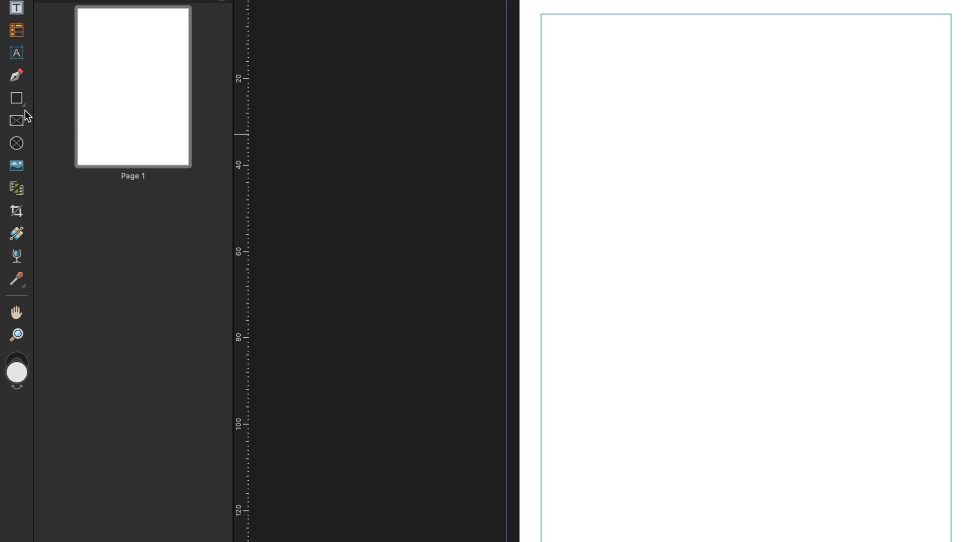
Step: Draw a rectangle about 81 × 43 mm, centred across the page, and move it down to about Y 95 mm
left_click(16, 101)
left_click_drag(568, 214, 918, 400)
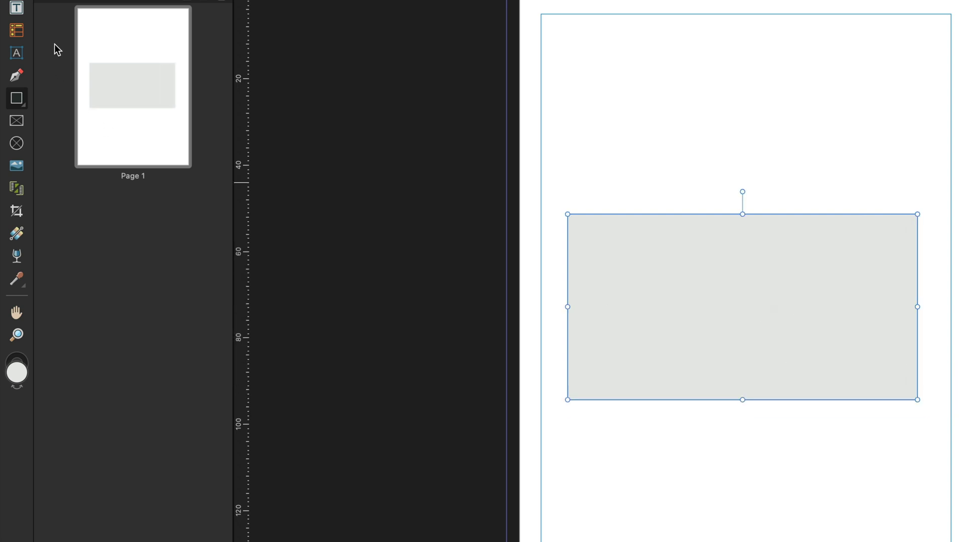
key("v")
left_click_drag(701, 290, 700, 387)
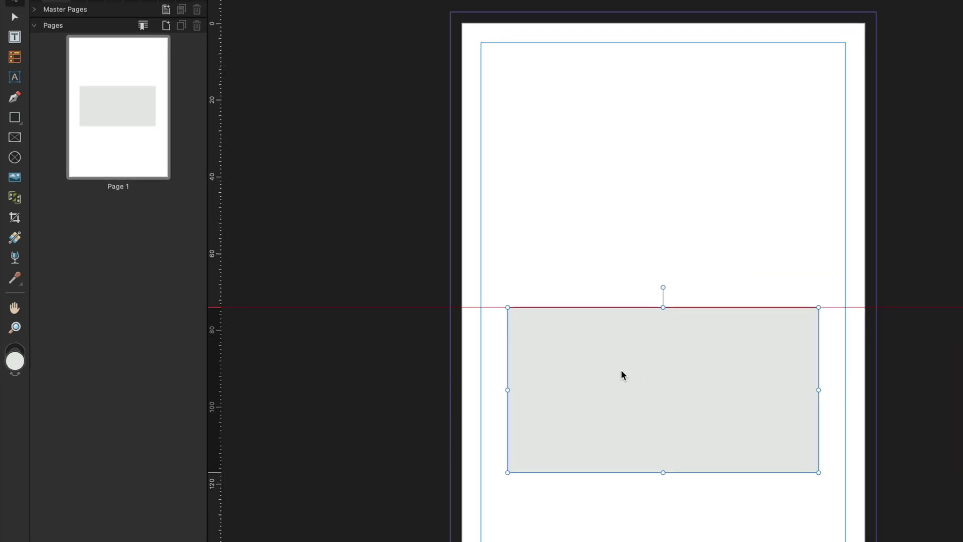
left_click_drag(621, 375, 620, 450)
left_click_drag(465, 409, 465, 409)
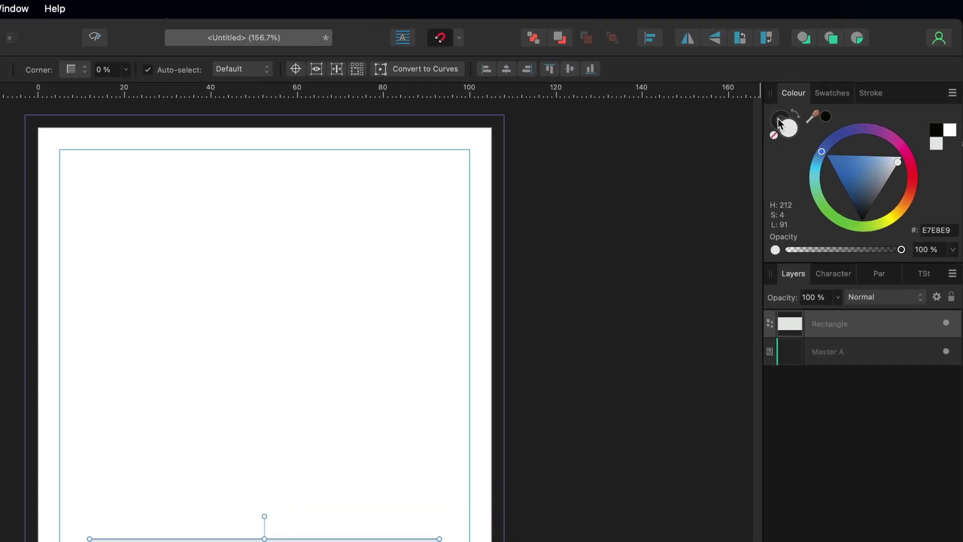
Step: Give the rectangle a black (000000) stroke with a width of 0.5 pt
left_click(779, 119)
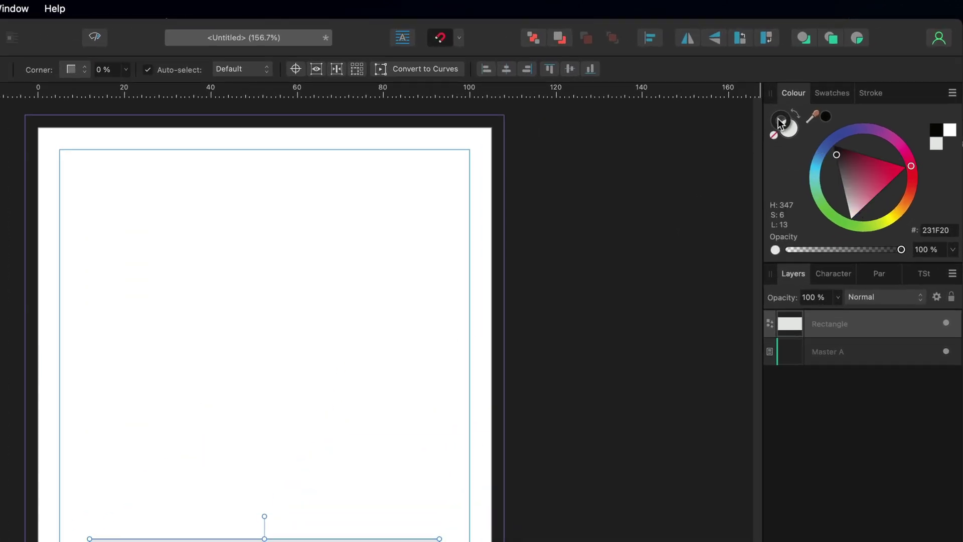
left_click(833, 144)
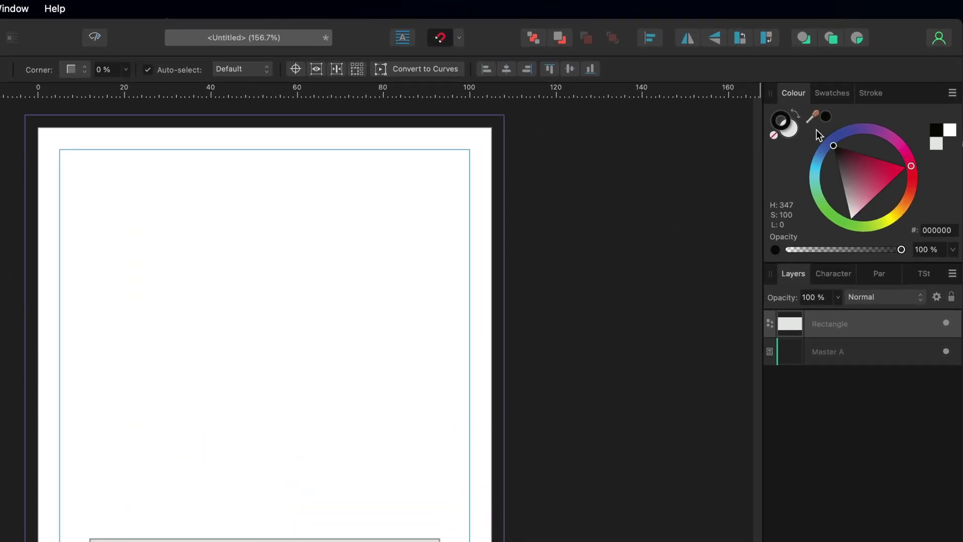
left_click(865, 96)
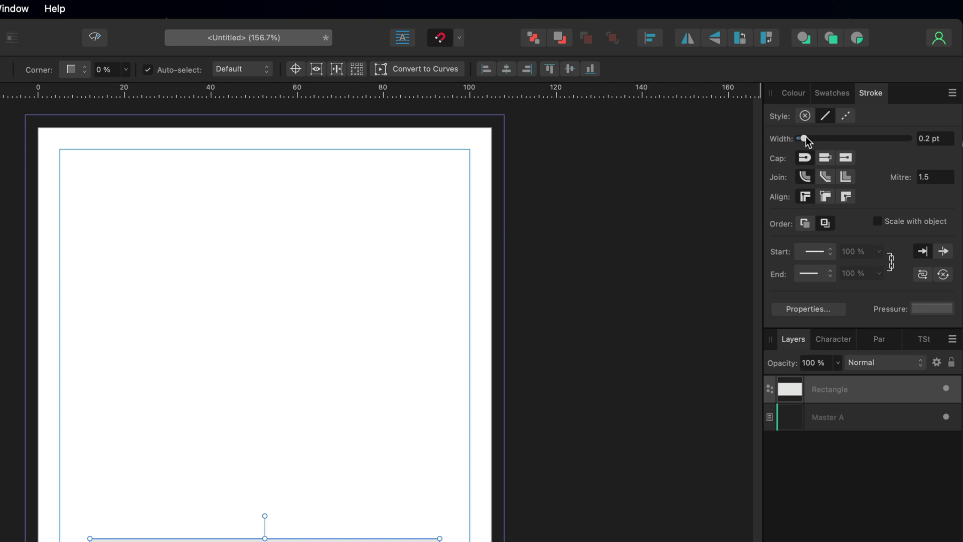
left_click_drag(806, 137, 814, 137)
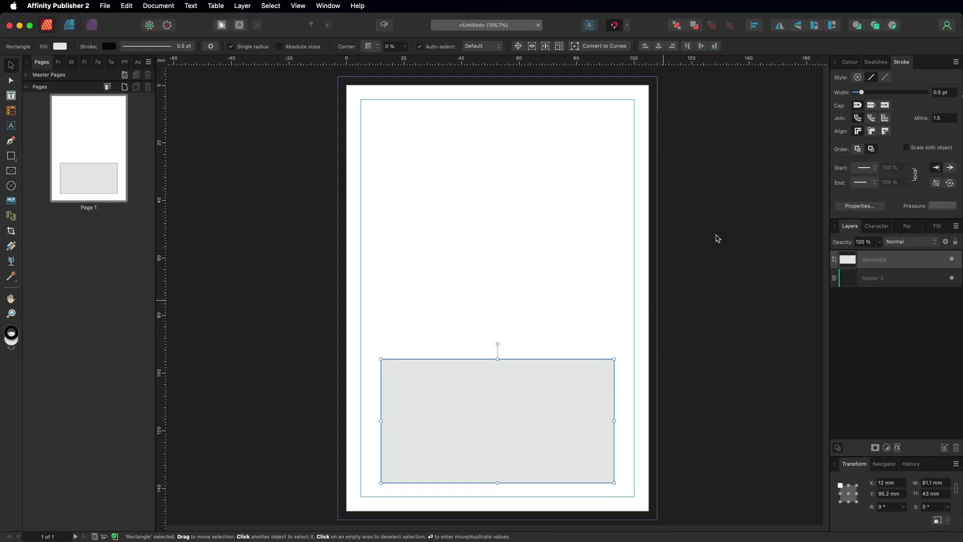
Step: Remove the rectangle's fill so only its outline remains, and deselect it
left_click(850, 63)
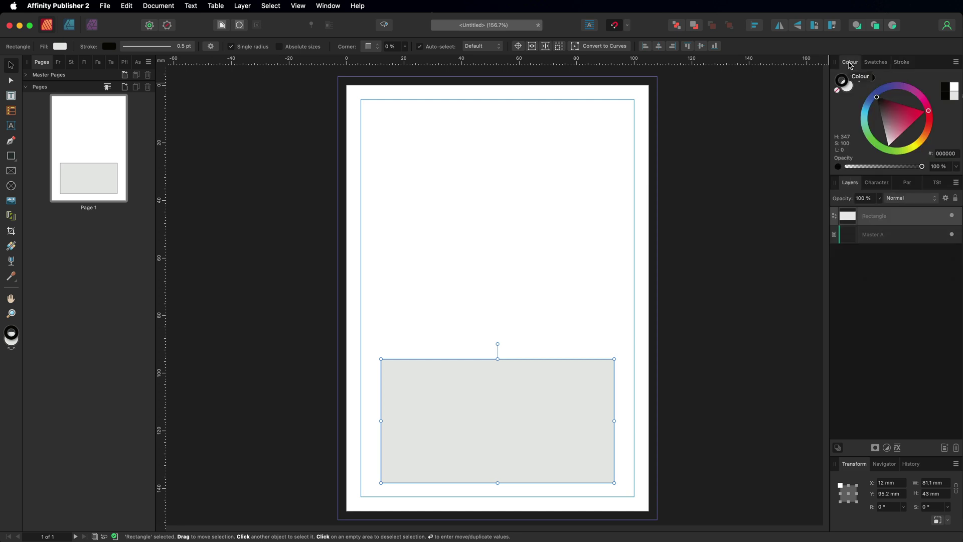
left_click(846, 88)
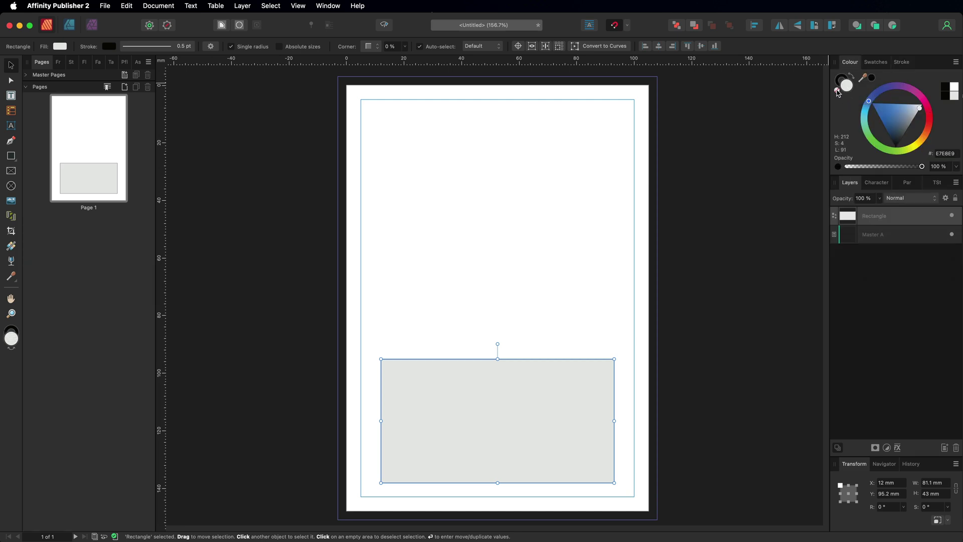
left_click(838, 91)
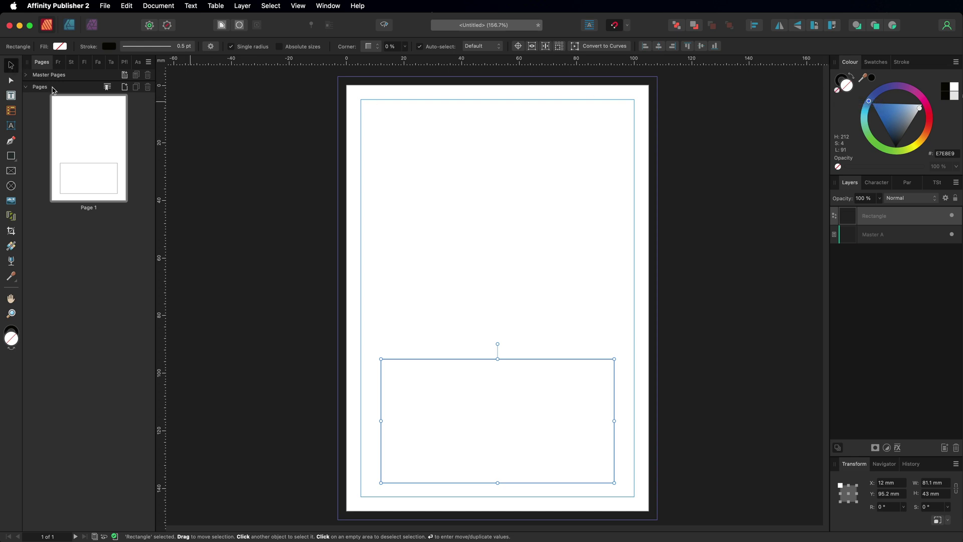
left_click(392, 282)
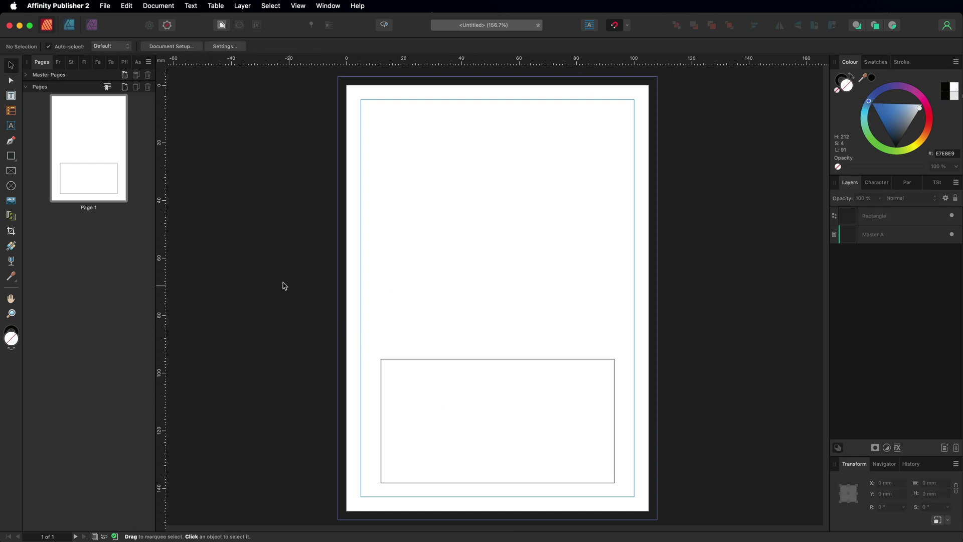
Step: Duplicate the outlined rectangle in place and give the copy a white (FFFFFF) fill with no stroke
left_click(490, 360)
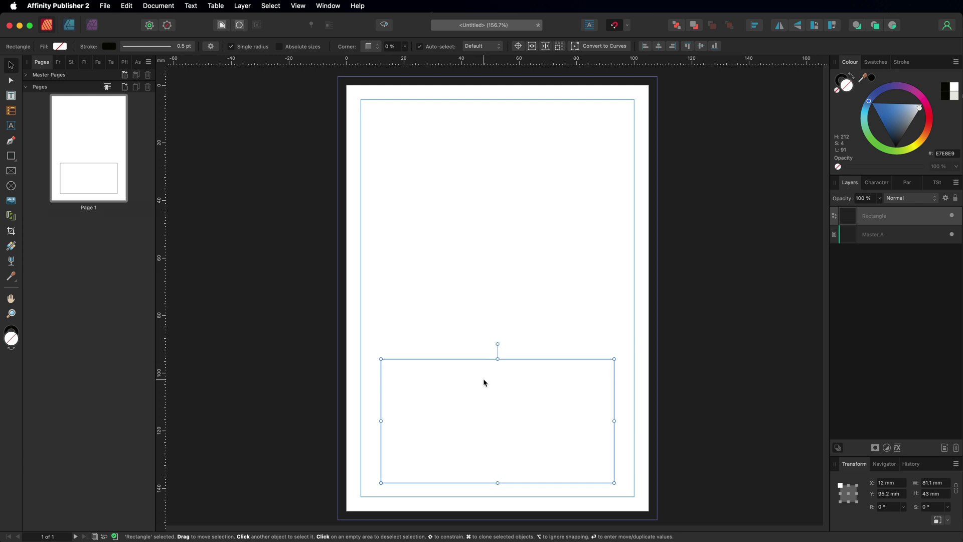
key("super+j")
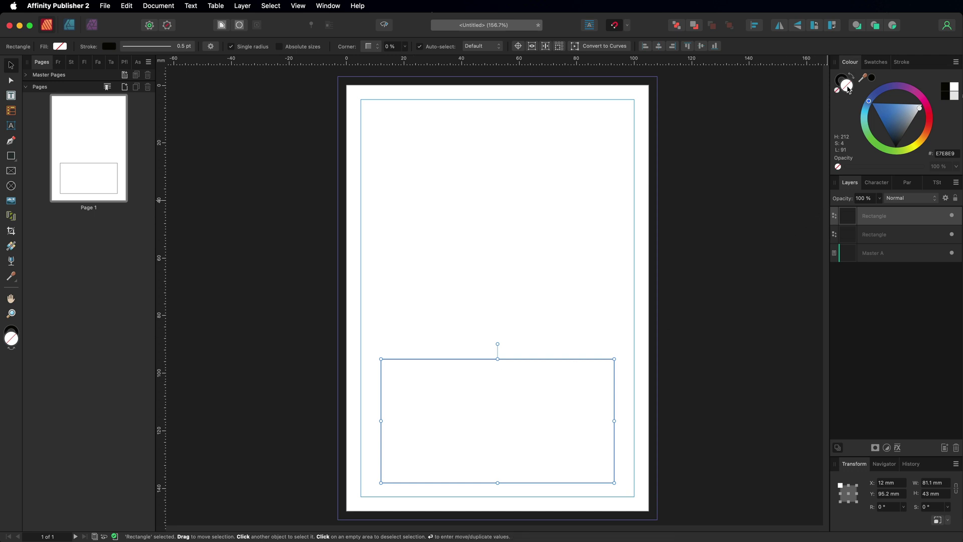
left_click(922, 107)
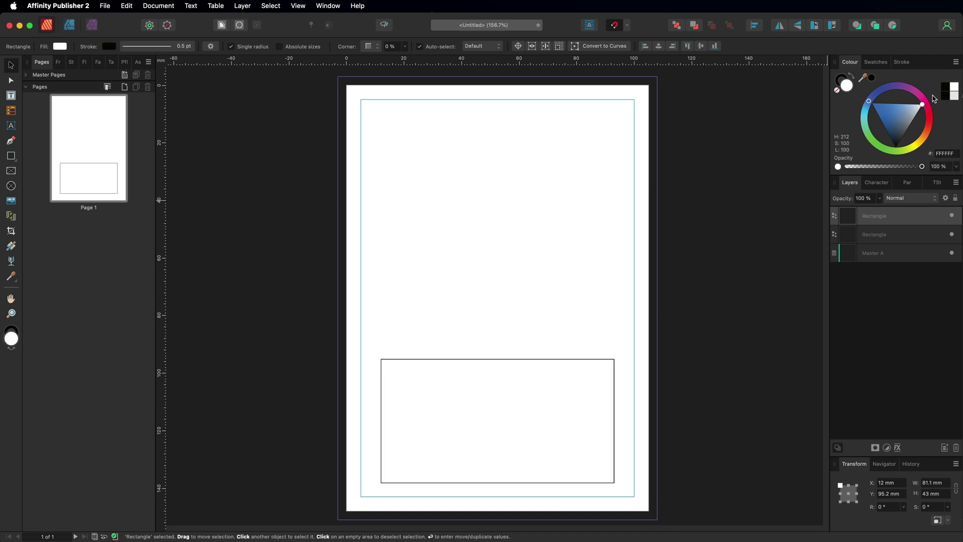
left_click(841, 79)
left_click(837, 91)
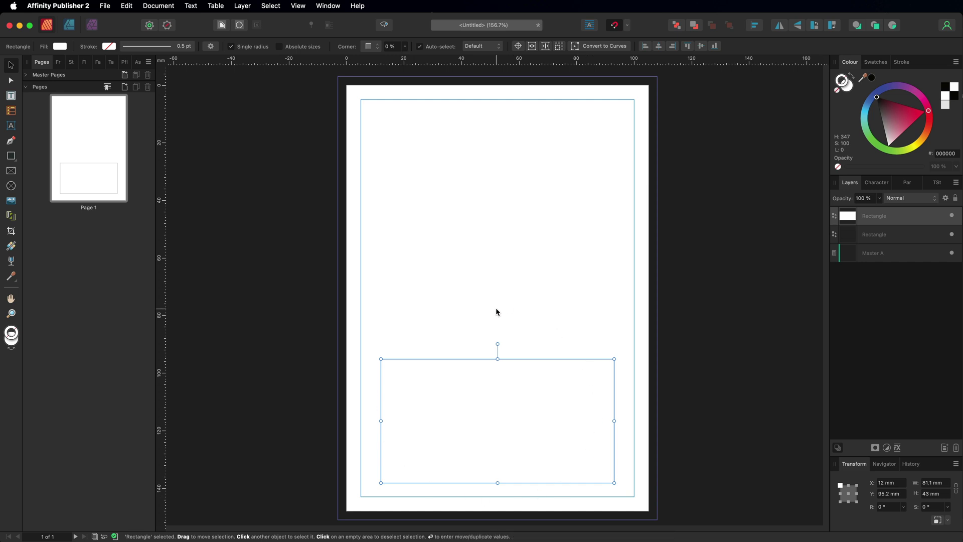
Step: Place flower.png at its default size and move it over the rectangles, centred across the page with bottom edges aligned
left_click(106, 6)
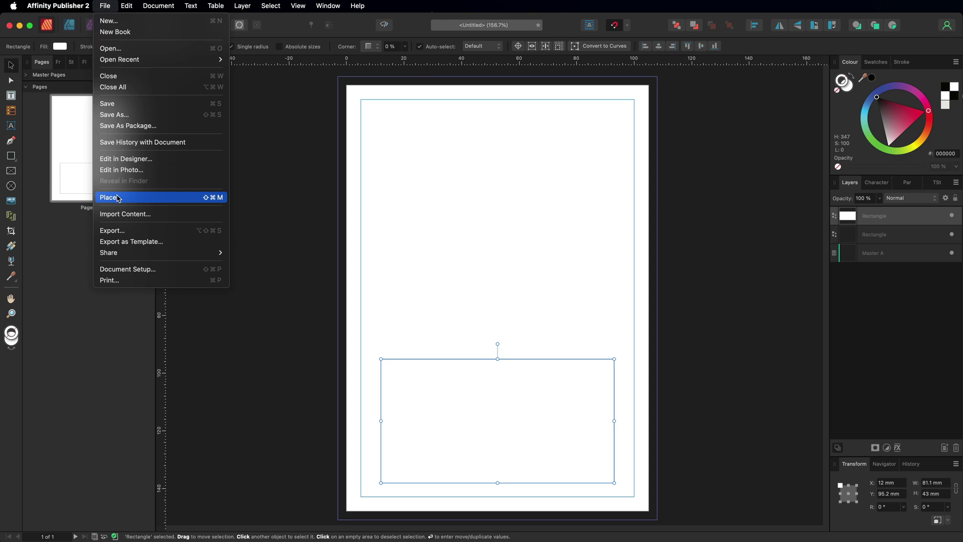
left_click(192, 194)
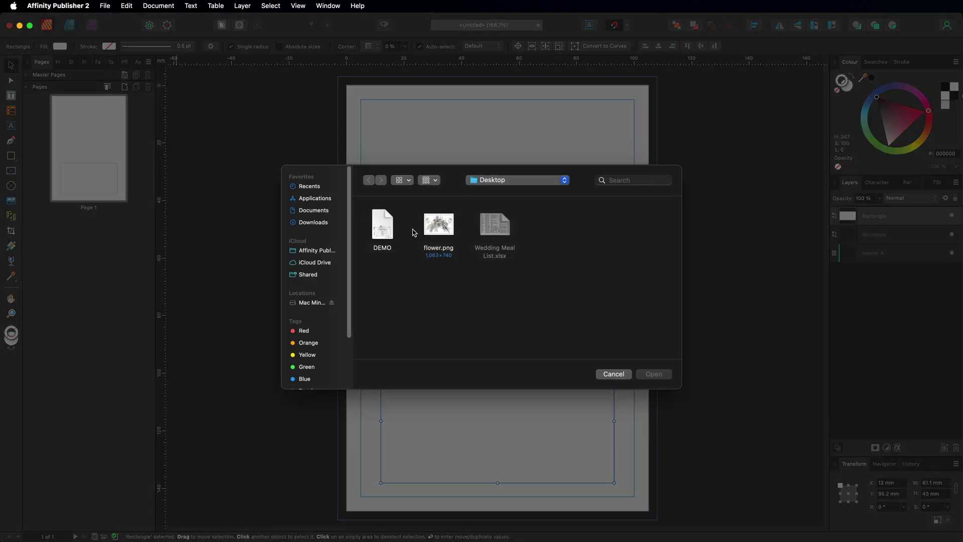
left_click(429, 229)
double_click(429, 228)
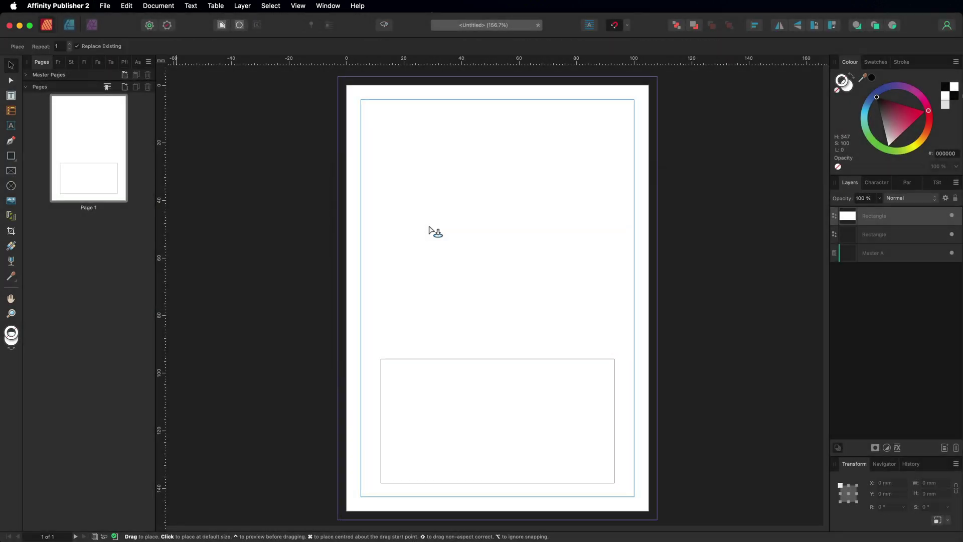
left_click(471, 324)
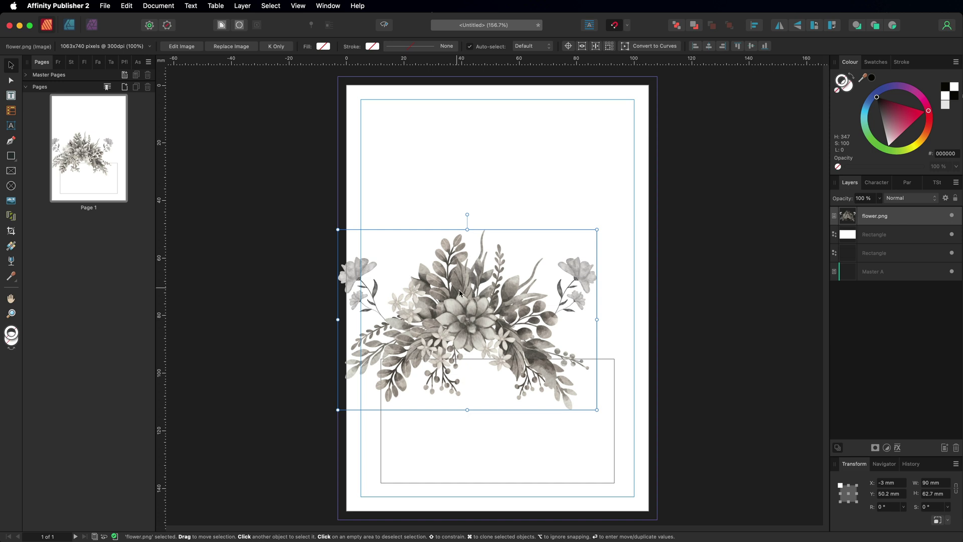
left_click_drag(460, 291, 485, 362)
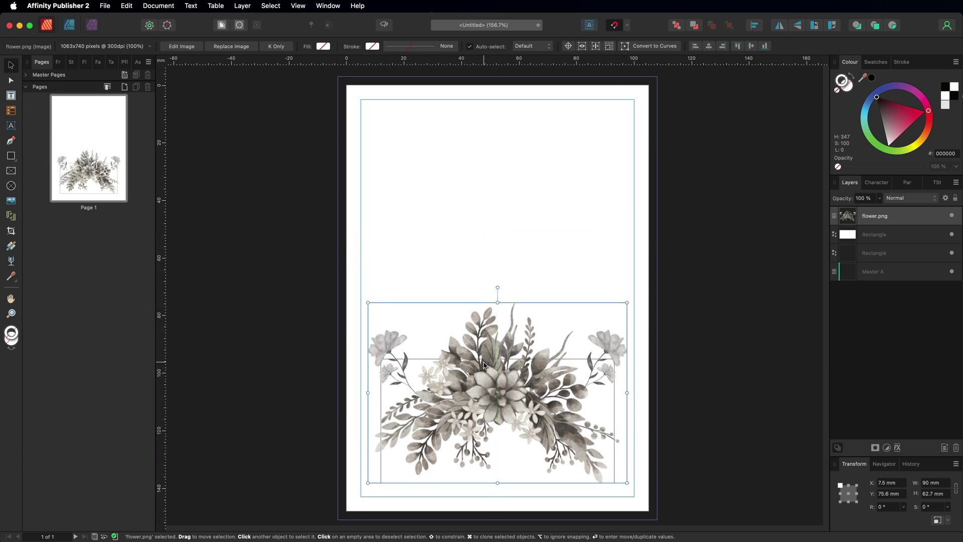
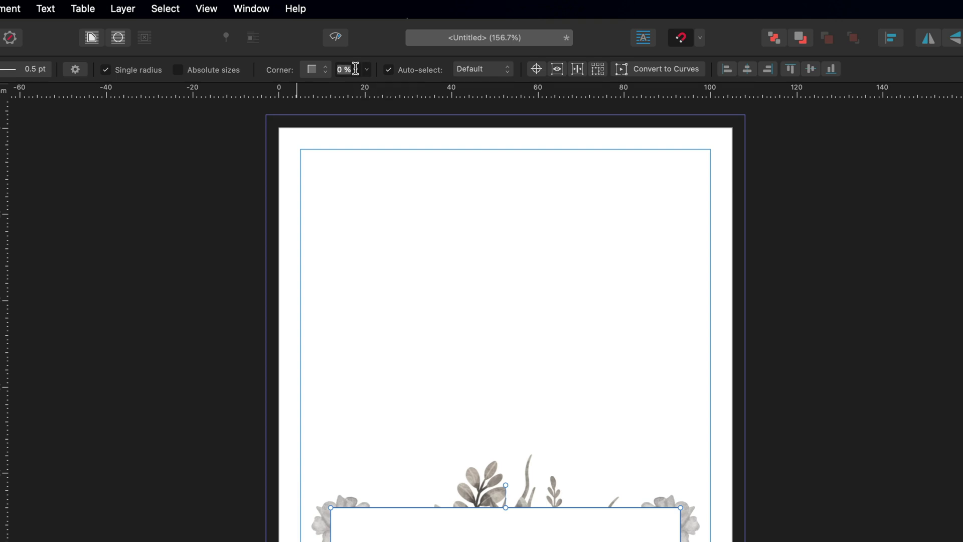
Step: Round the corners of the white-filled rectangle to 5%
type("5")
key("Return")
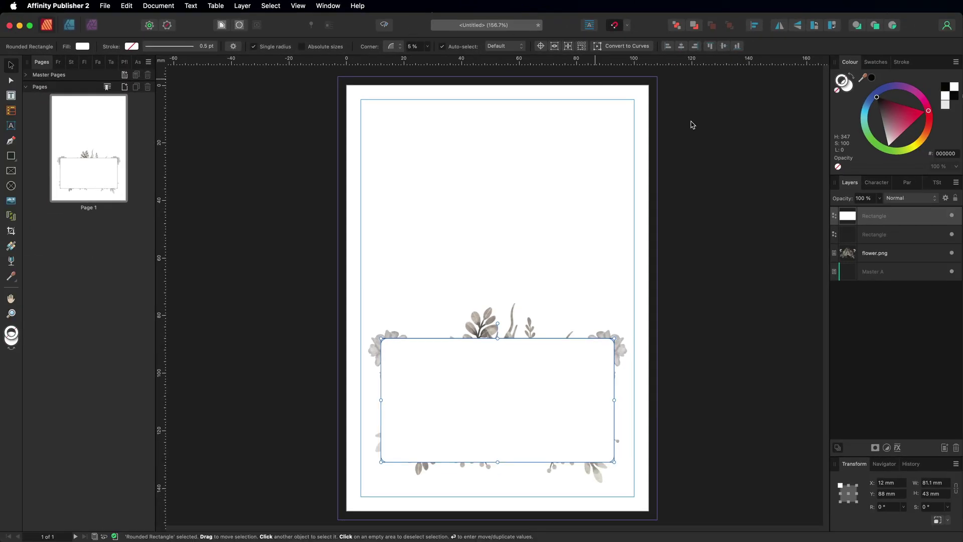
Step: Round the corners of the outlined, unfilled rectangle to 5%
left_click(882, 235)
left_click(399, 45)
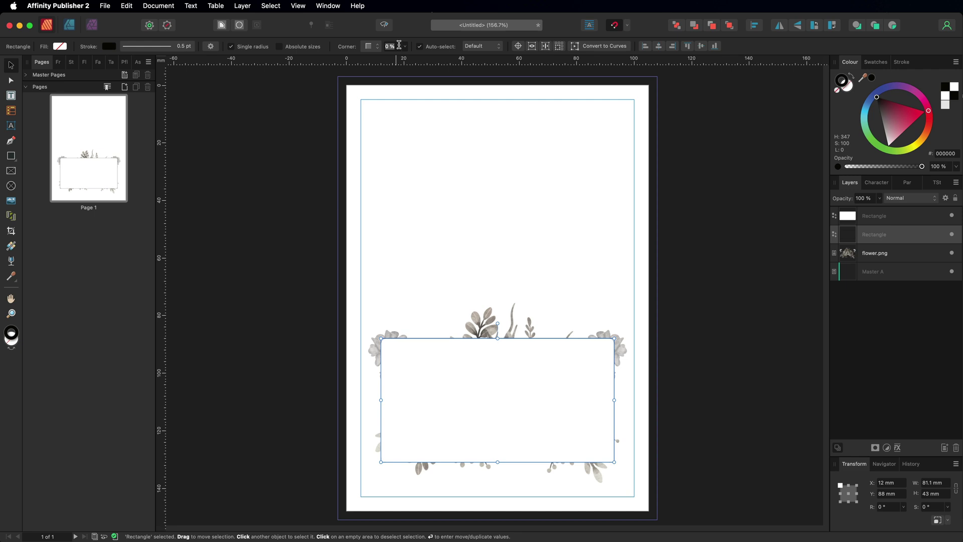
type("5")
key("Return")
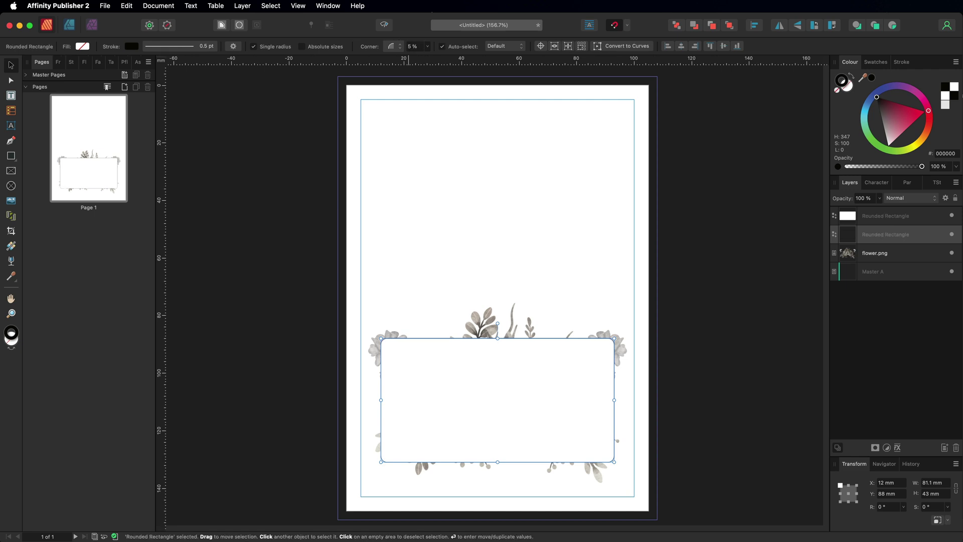
Step: Name the outline layer "stroke" and the white-filled layer "rounded rectangle", and place the stroke layer above the white one
double_click(882, 235)
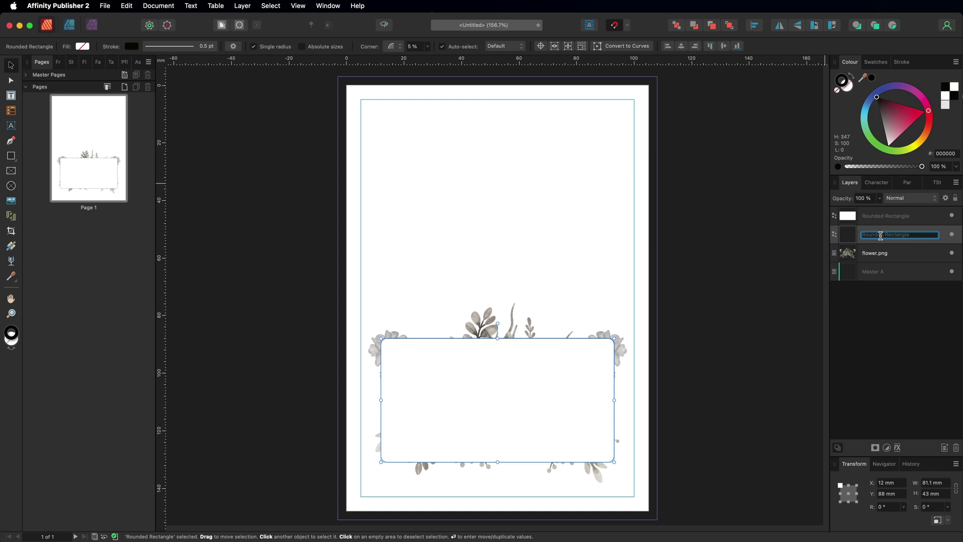
type("stroke")
key("Return")
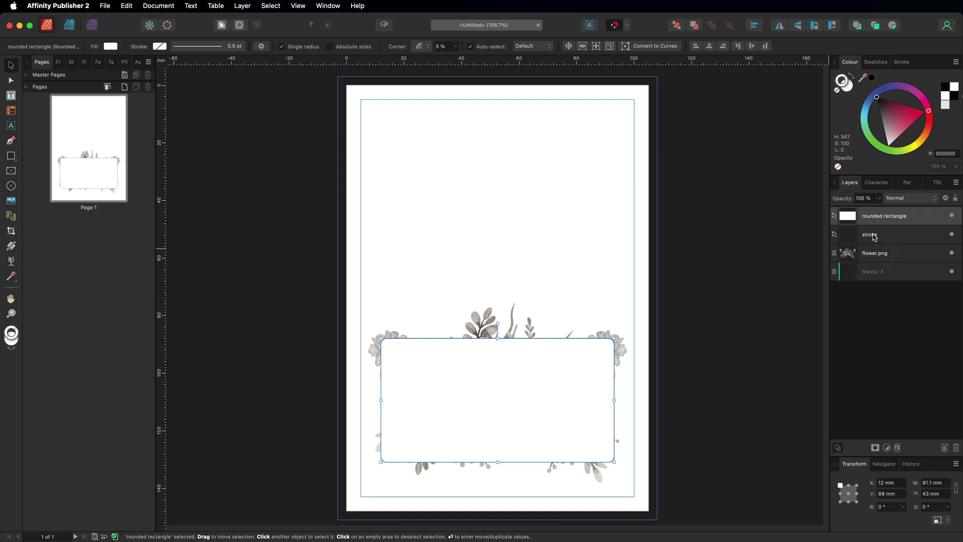
left_click_drag(874, 237, 879, 216)
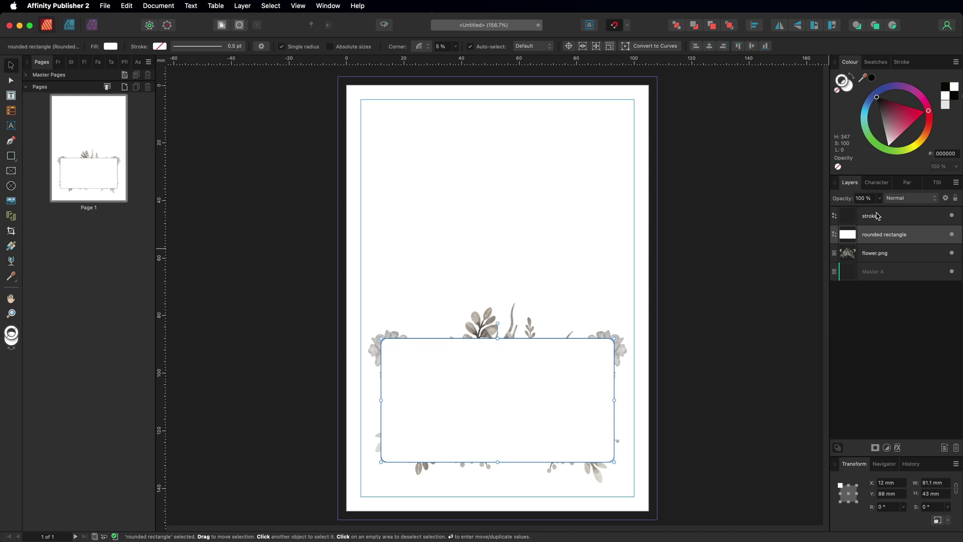
left_click(898, 219)
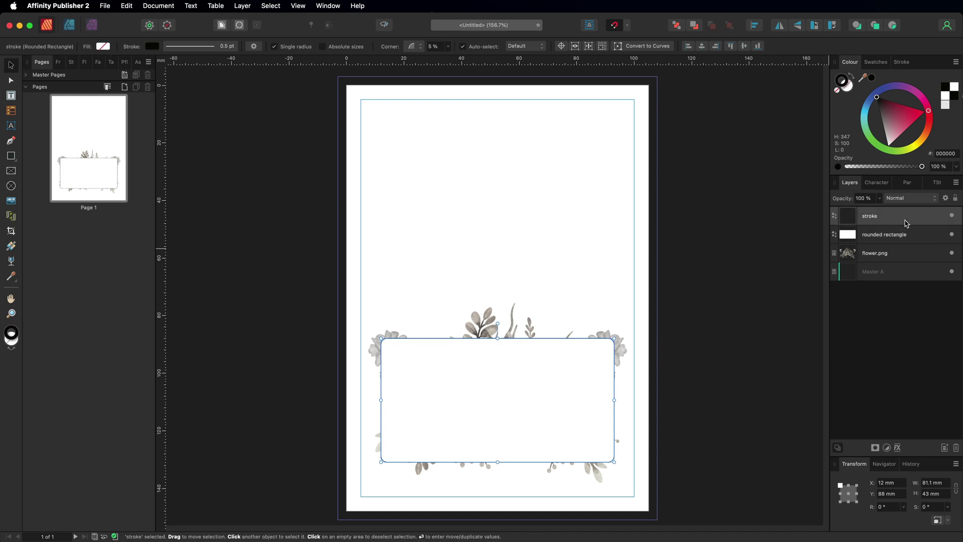
Step: Set the opacity of the rounded rectangle layer to 90% and deselect it
left_click(852, 239)
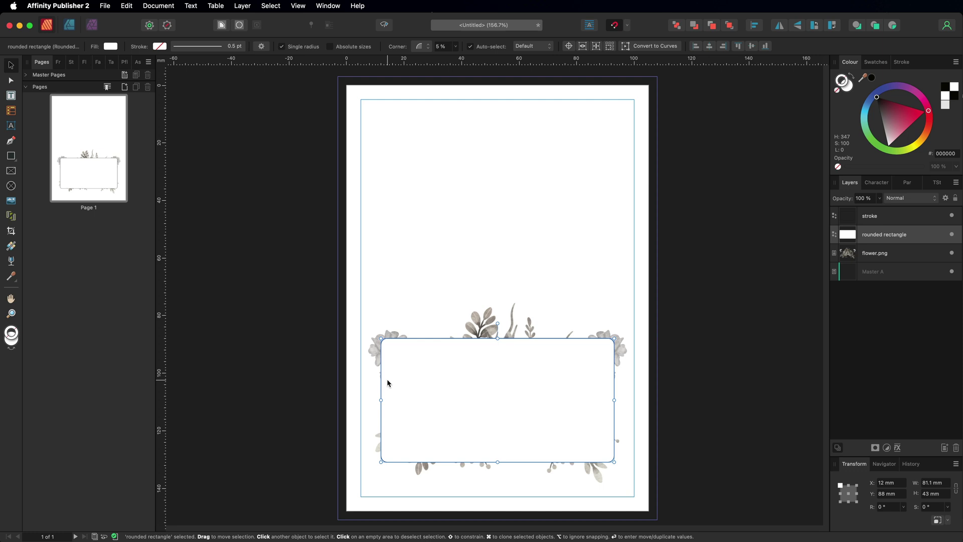
left_click(876, 219)
left_click(875, 234)
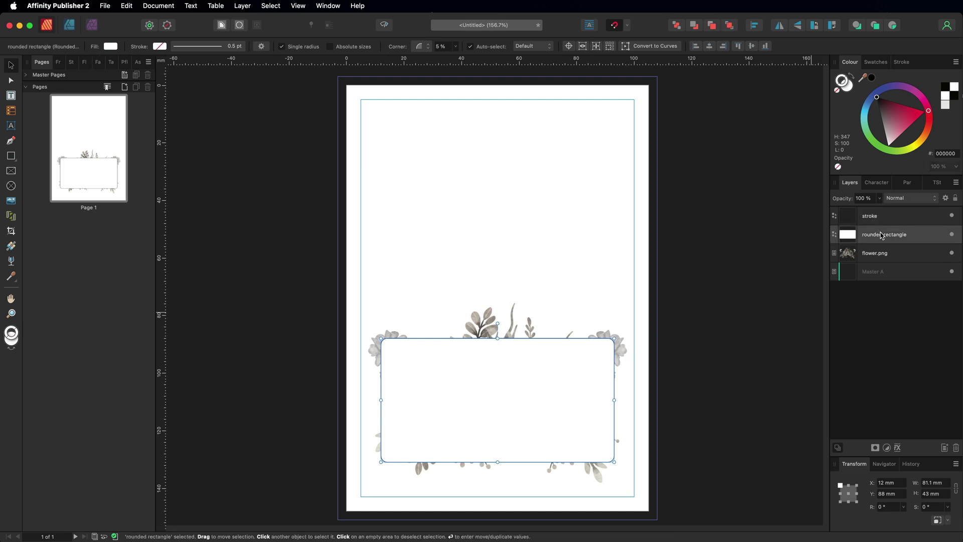
left_click(872, 197)
type("90")
key("Return")
left_click(237, 125)
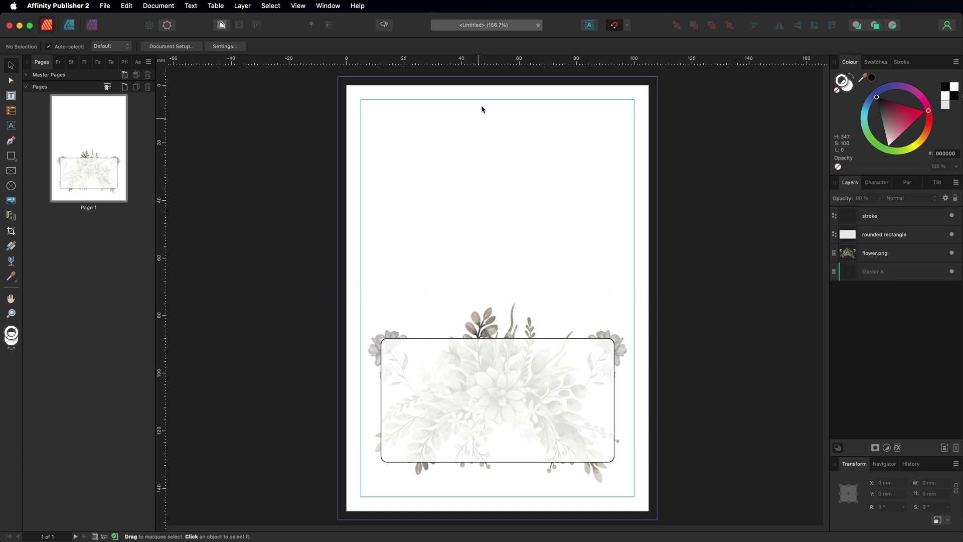
Step: Add a horizontal guide halfway down the page, at about 74 mm
left_click_drag(493, 59, 488, 297)
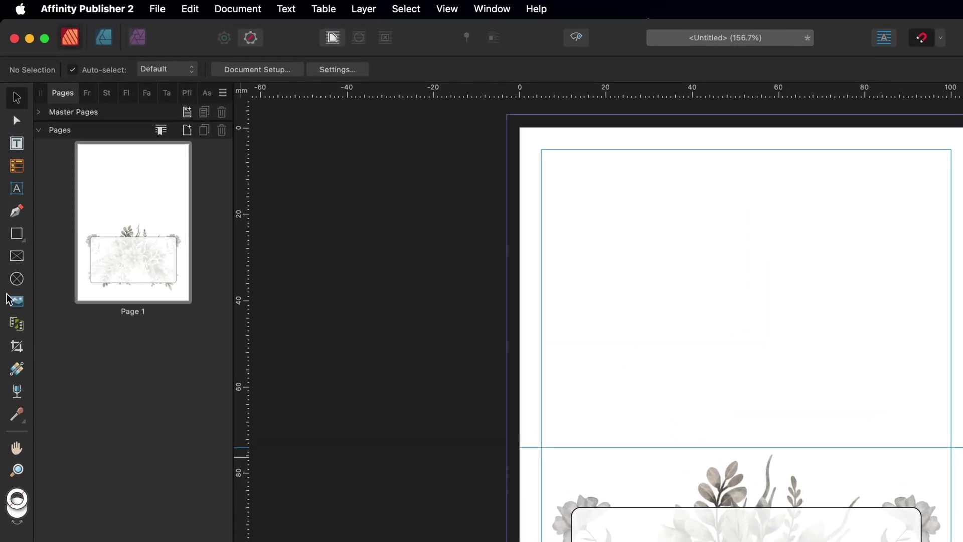
Step: Draw a text frame about 50 mm wide in the page's upper half and paste the couple's names and date into it
left_click(17, 144)
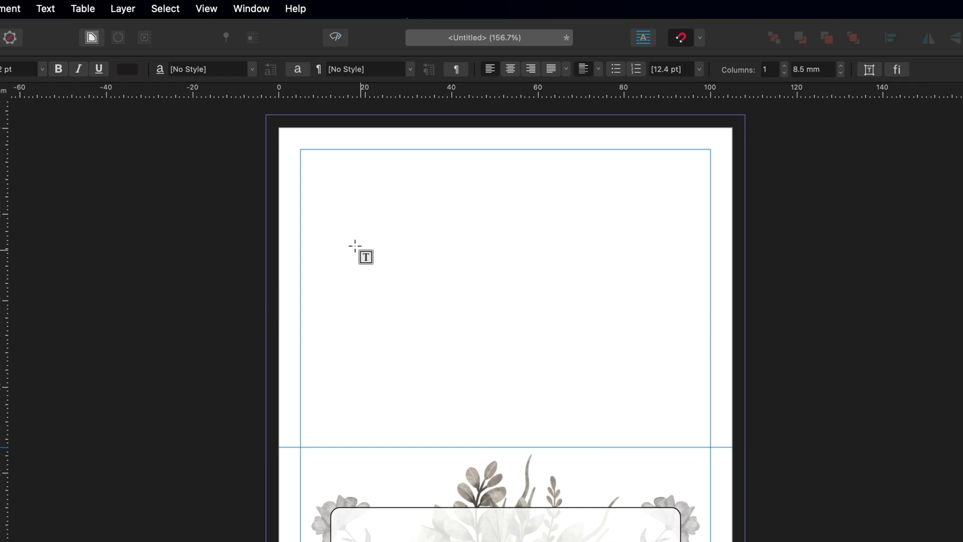
left_click_drag(347, 235, 561, 283)
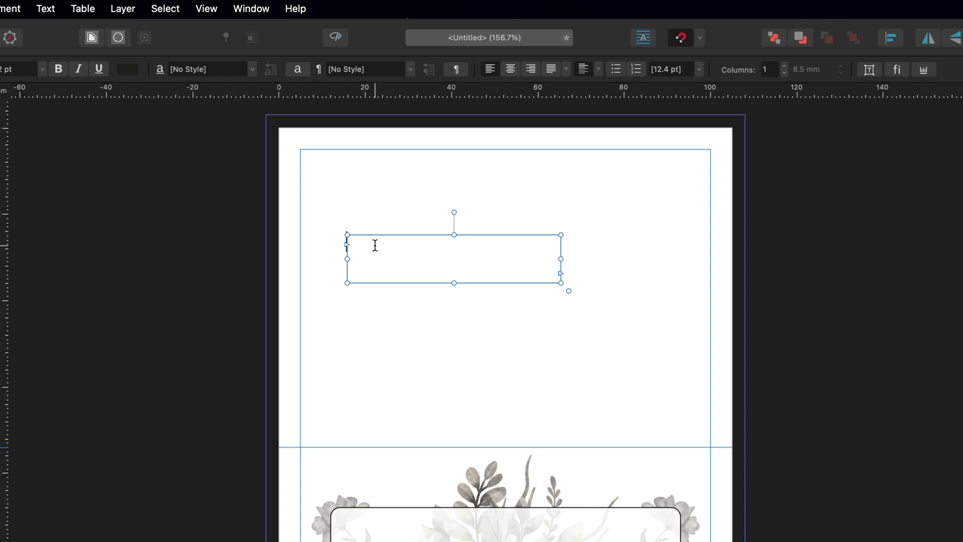
key("super+v")
key("super+a")
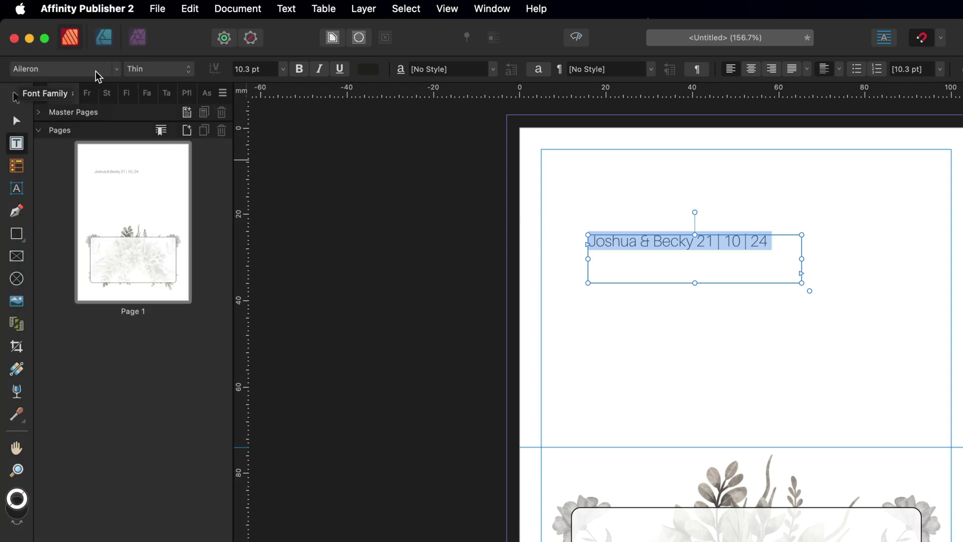
left_click(117, 69)
left_click(24, 83)
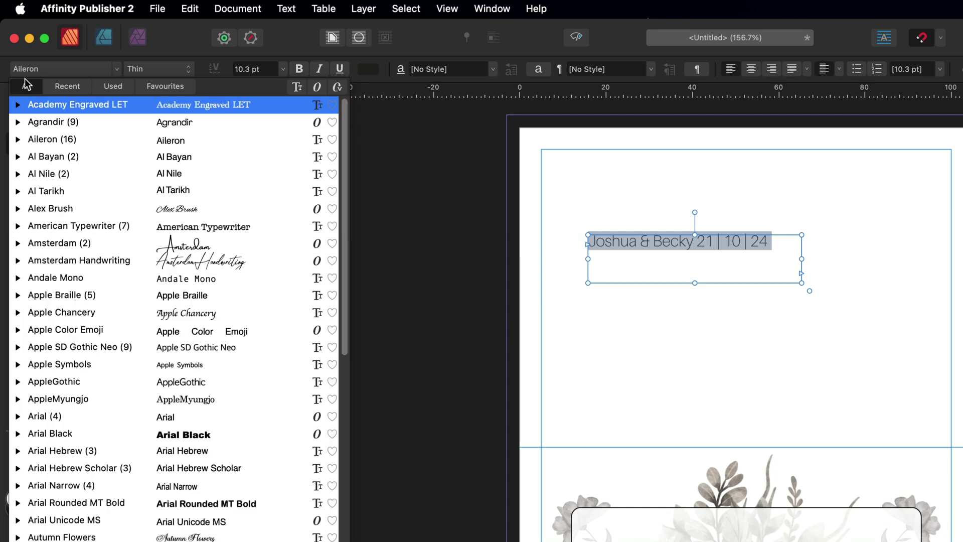
left_click(61, 83)
left_click(99, 70)
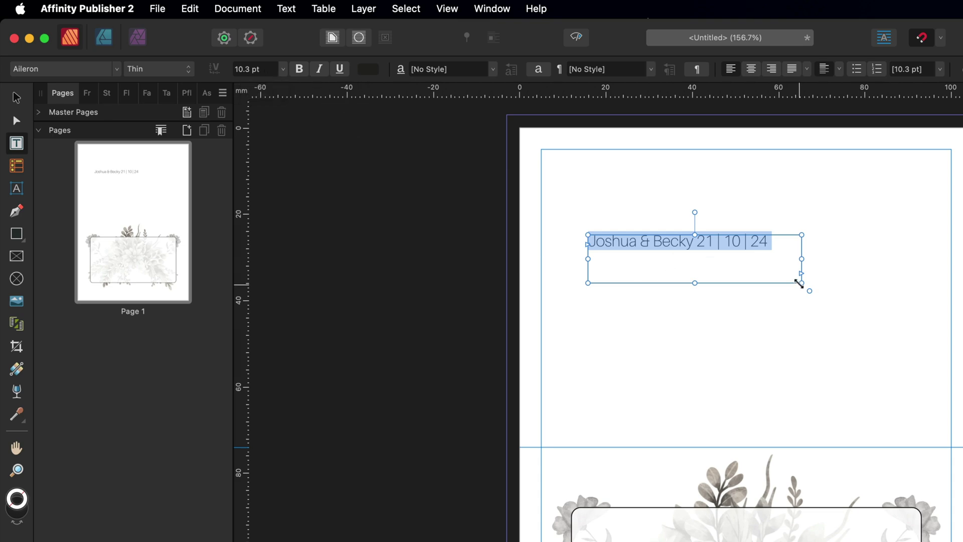
Step: Shrink the names-and-date frame to 42.7 × 3.5 mm and right-align it in the bottom-right corner of the page margins
left_click_drag(801, 283, 772, 253)
key("Escape")
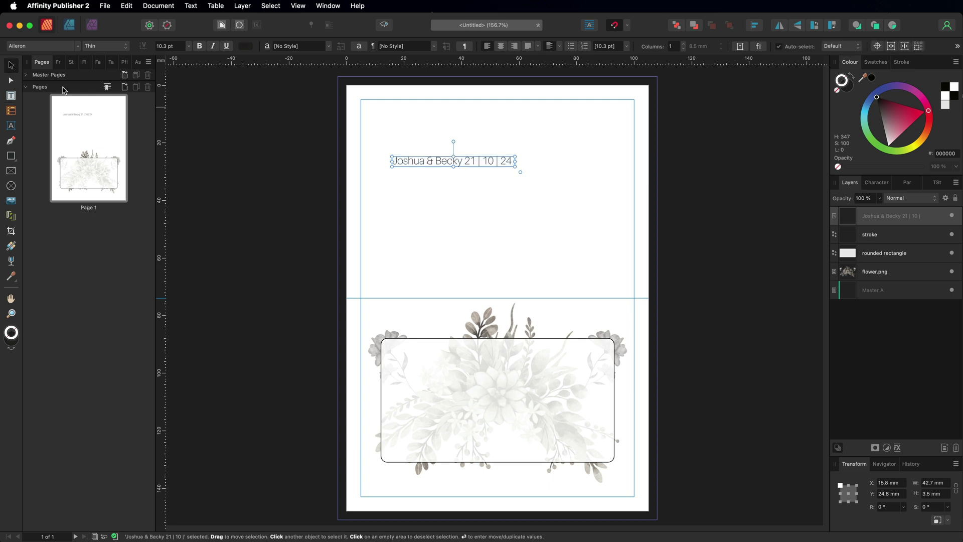
left_click_drag(426, 161, 545, 492)
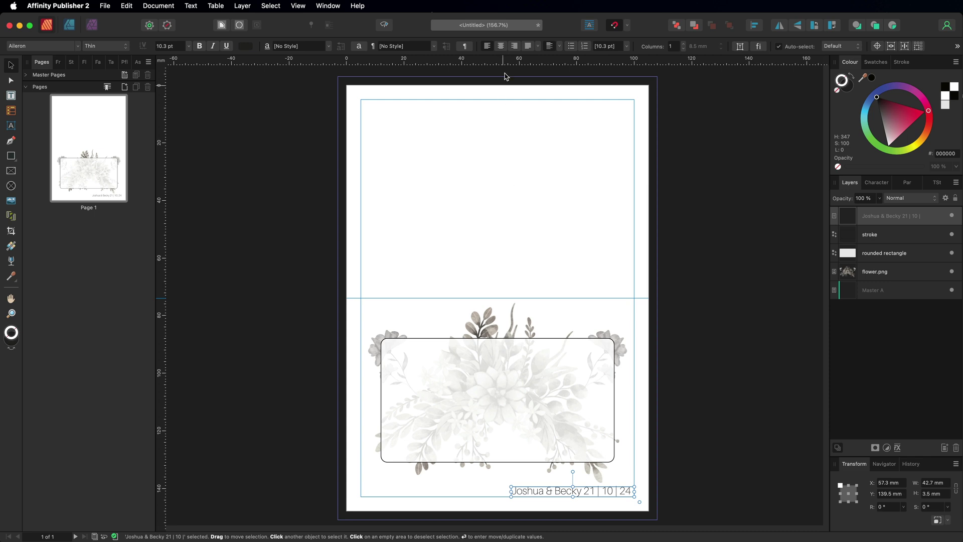
left_click(514, 46)
key("Escape")
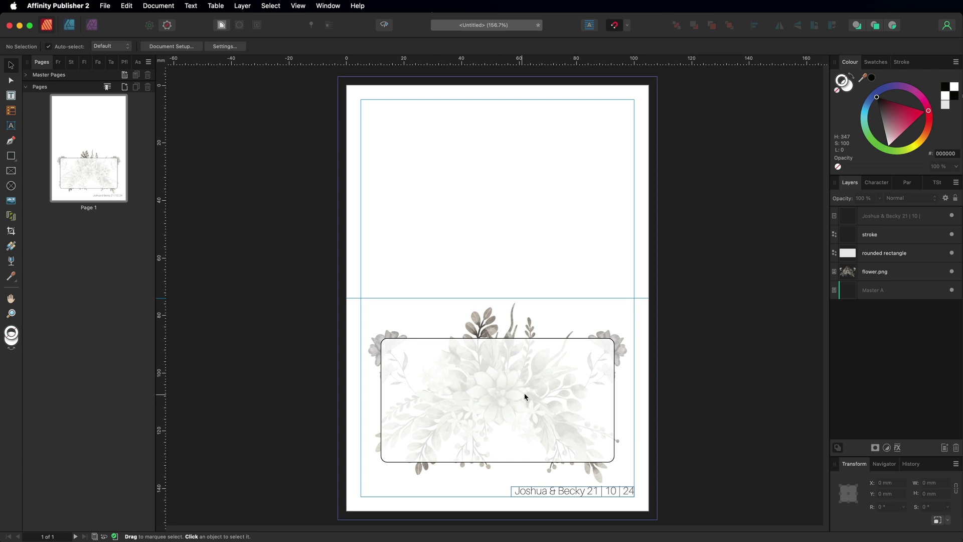
Step: Draw an 81.1 × 17.1 mm text frame across the upper part of the rounded rectangle and enter BRIDE
left_click(11, 95)
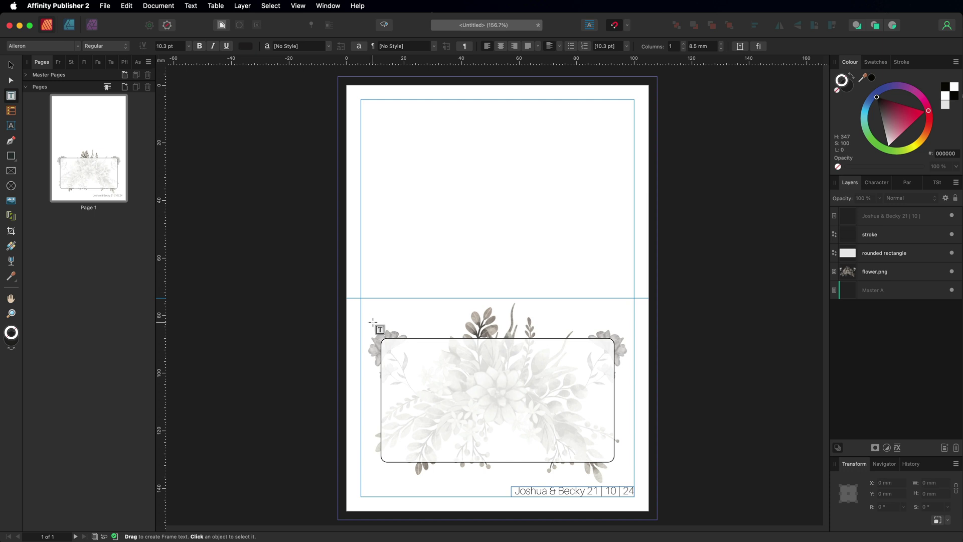
left_click_drag(381, 352, 615, 400)
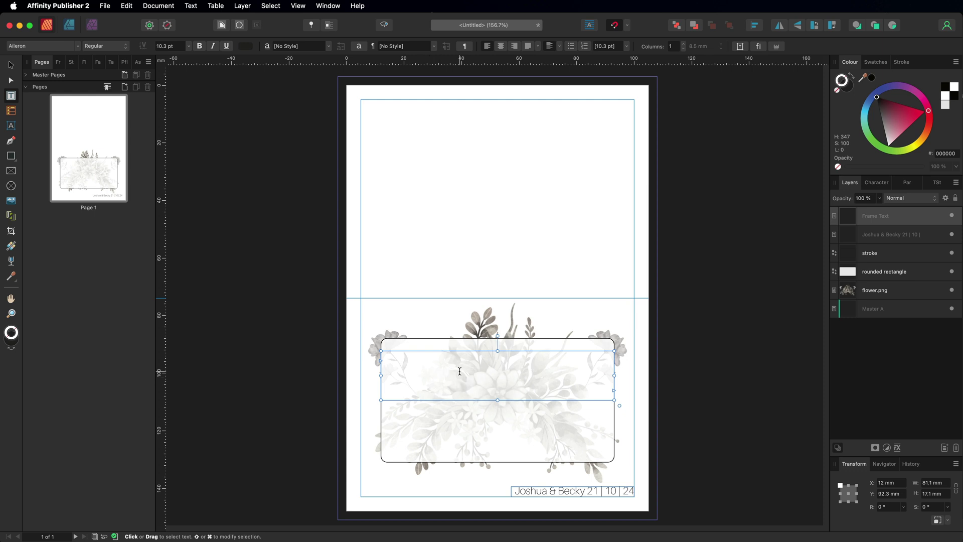
type("BRIDE")
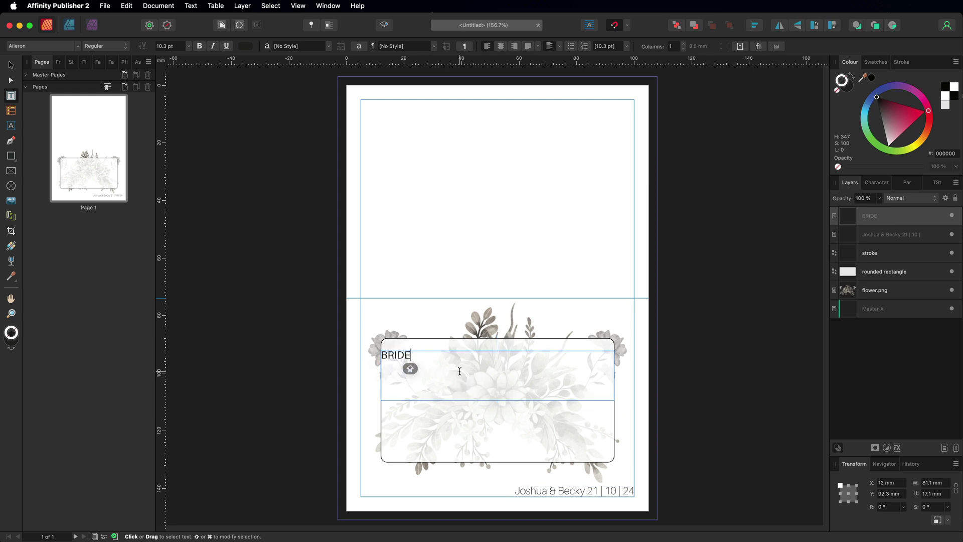
Step: Format BRIDE as 39 pt Aileron Thin and centre it horizontally and vertically in its frame
key("super+a")
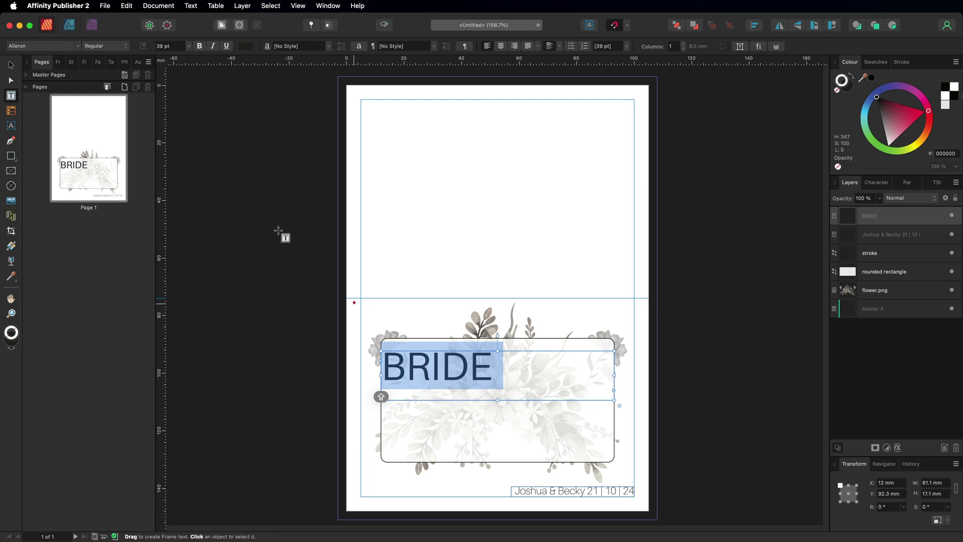
left_click(123, 46)
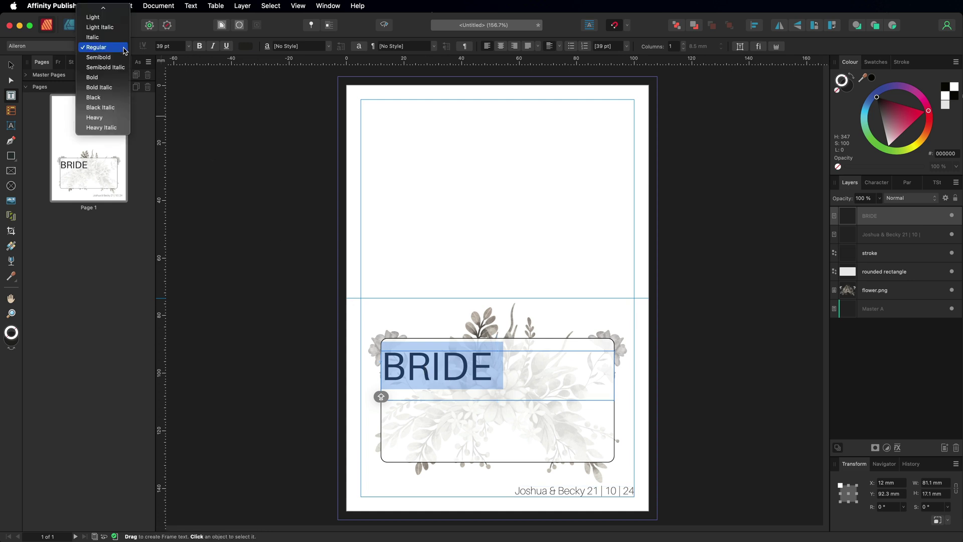
left_click(92, 17)
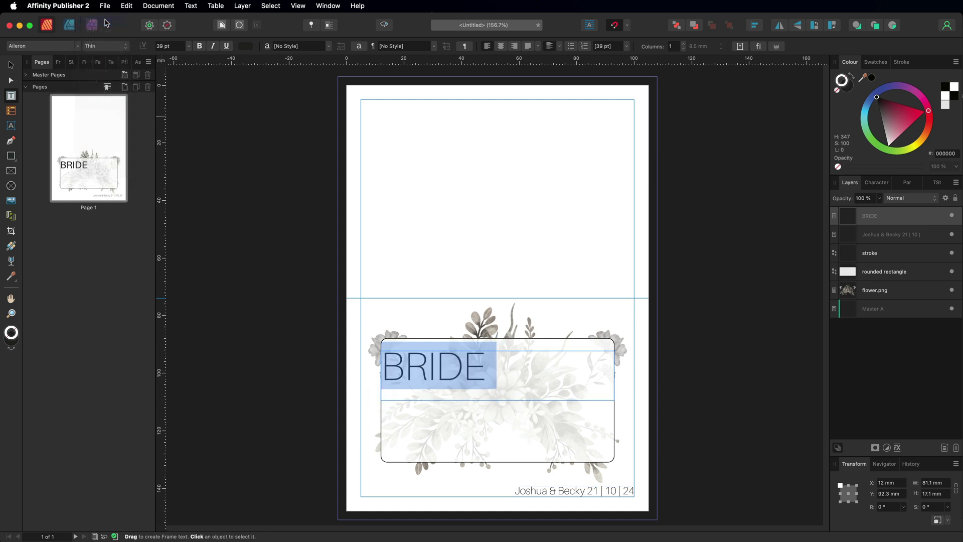
key("super+shift+c")
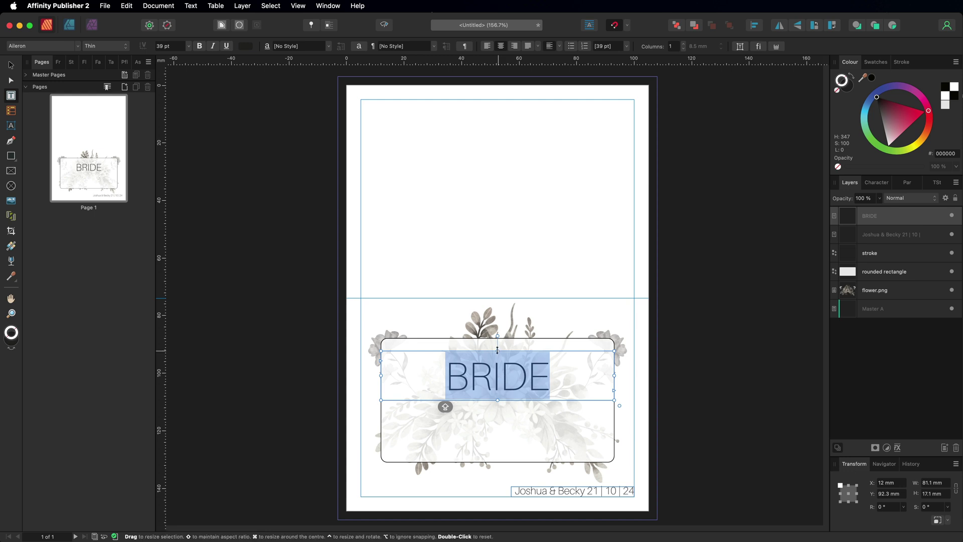
Step: Reduce the BRIDE frame's height to 10.2 mm and move it up to Y 92.3 mm, centred in the rounded rectangle
left_click_drag(498, 362, 498, 371)
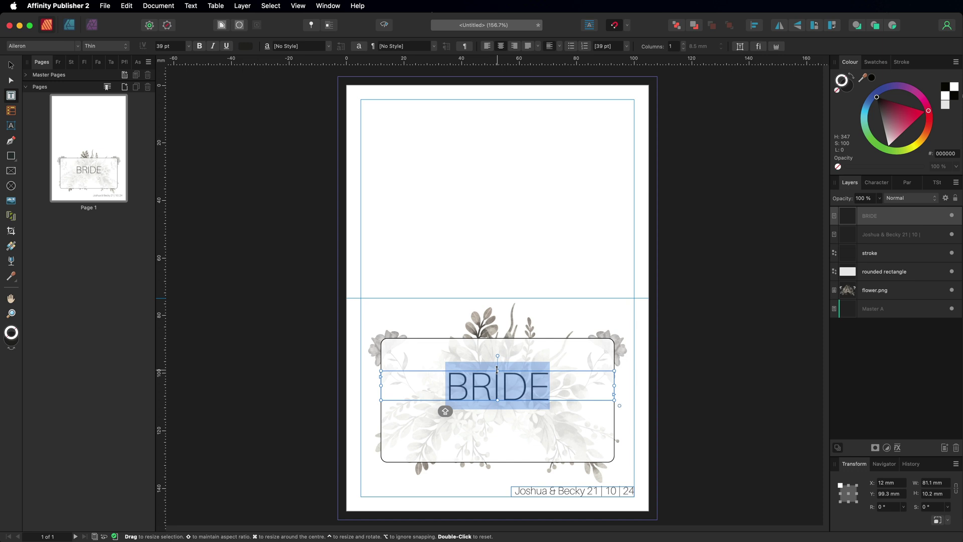
left_click(11, 65)
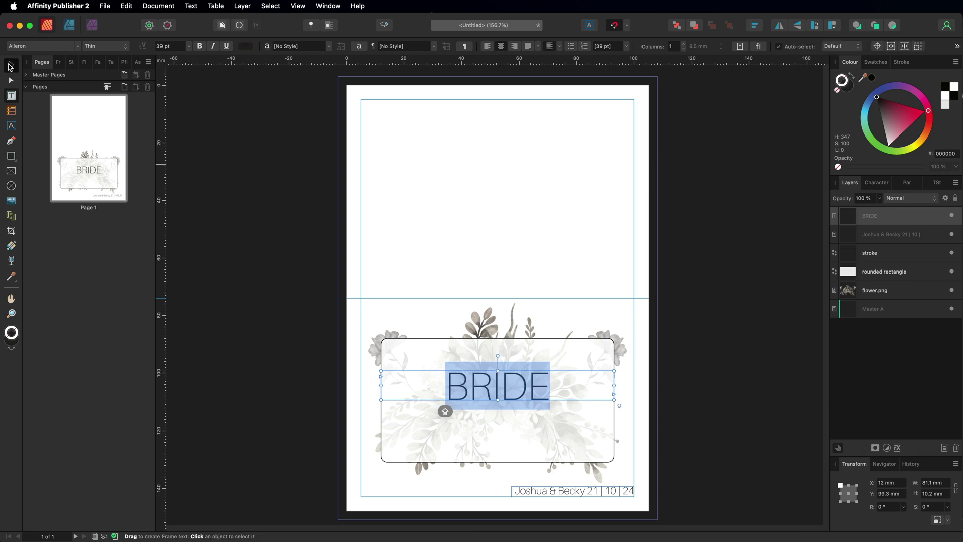
left_click_drag(491, 384, 495, 366)
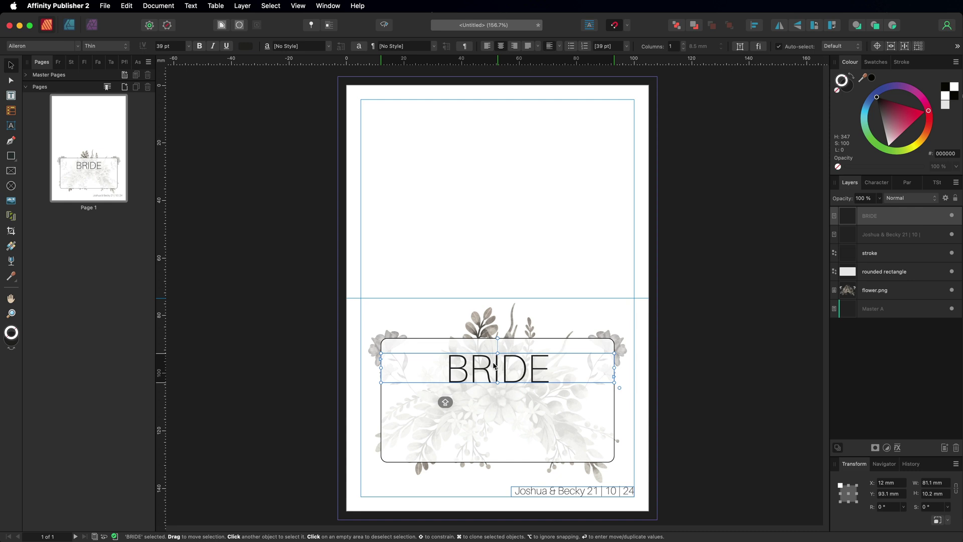
left_click_drag(495, 366, 494, 363)
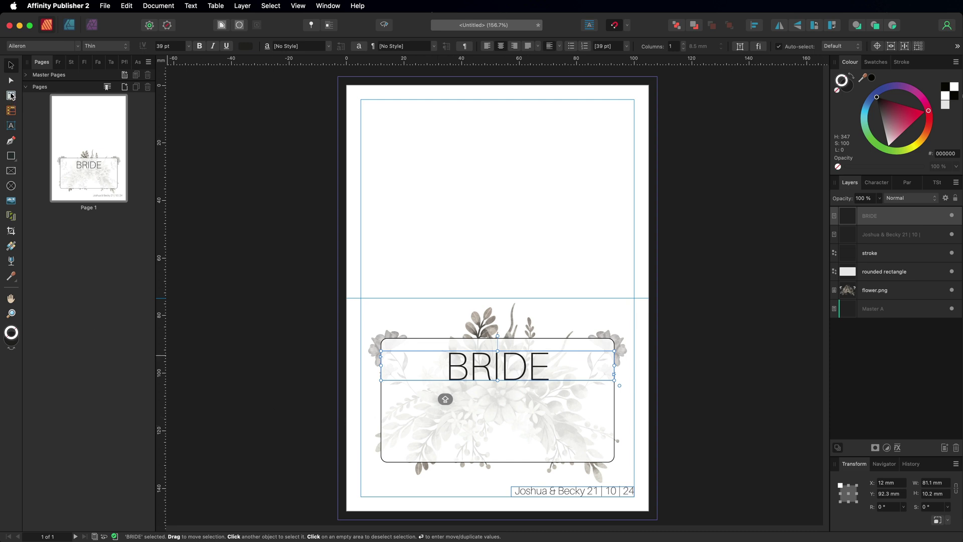
Step: Draw an 81.1 × 5.6 mm text frame below BRIDE and add TABLE NUMBER as centred 9 pt Aileron Thin text
left_click(11, 96)
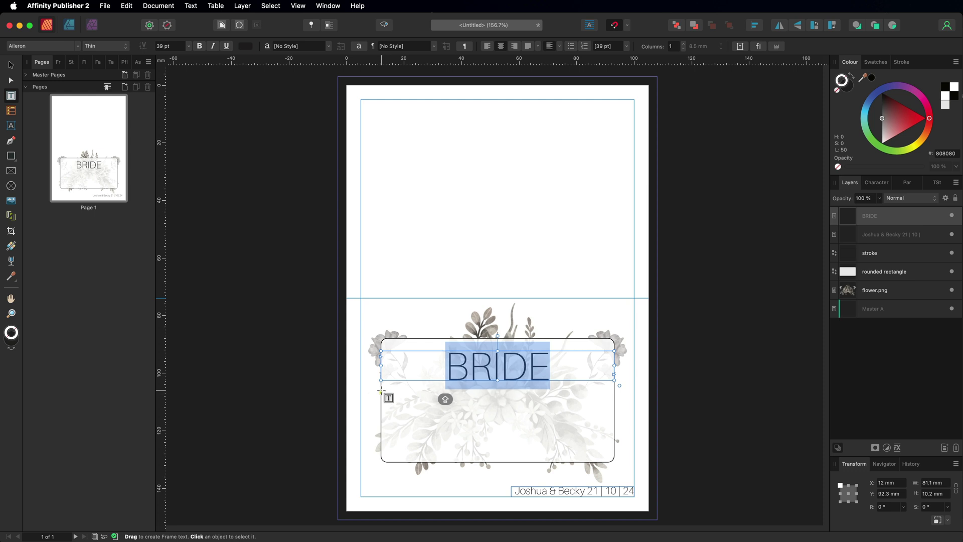
left_click_drag(382, 393, 614, 409)
key("super+v")
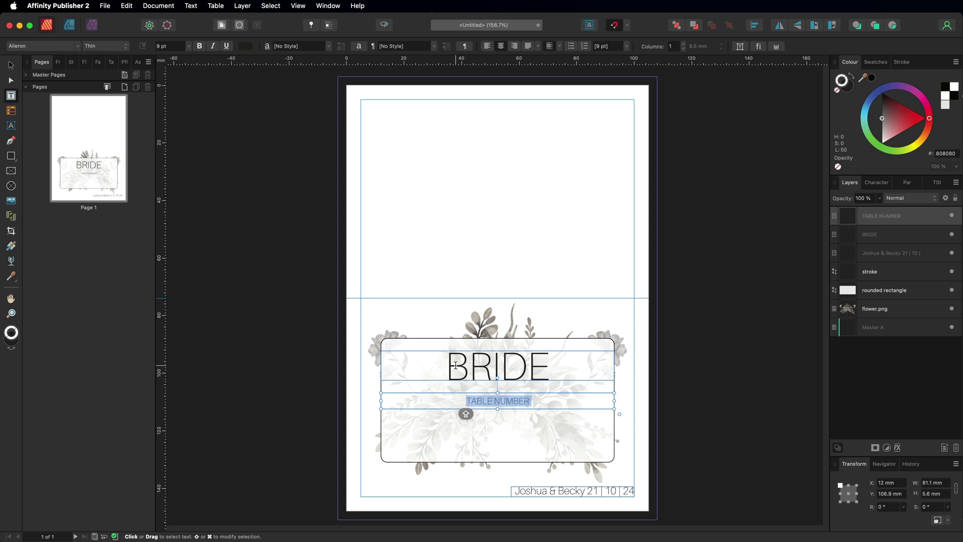
Step: Reduce the TABLE NUMBER frame's height to 3 mm, move it up to Y 103.9 mm just below BRIDE, and deselect it
key("Escape")
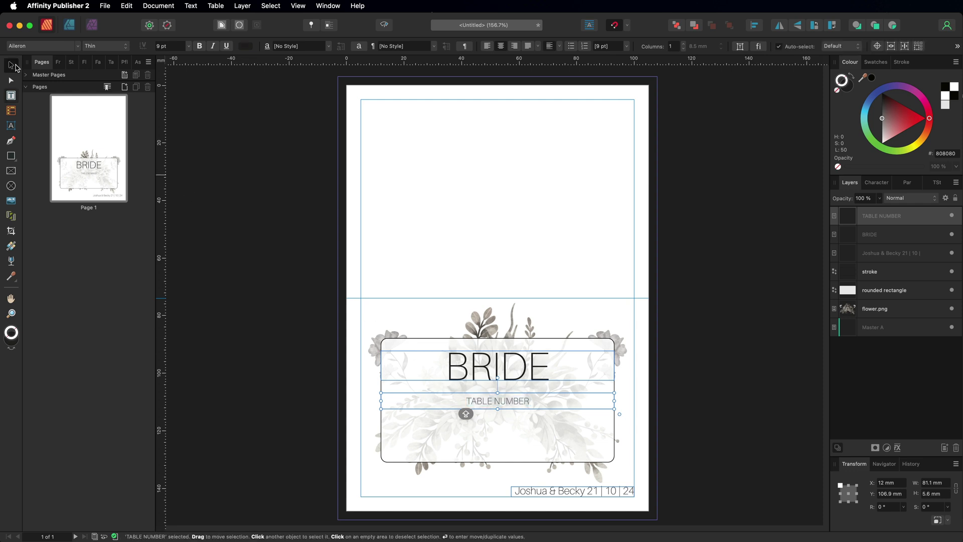
mouse_move(514, 397)
left_mouse_down()
mouse_move(513, 388)
mouse_move(498, 392)
mouse_move(518, 388)
left_mouse_up()
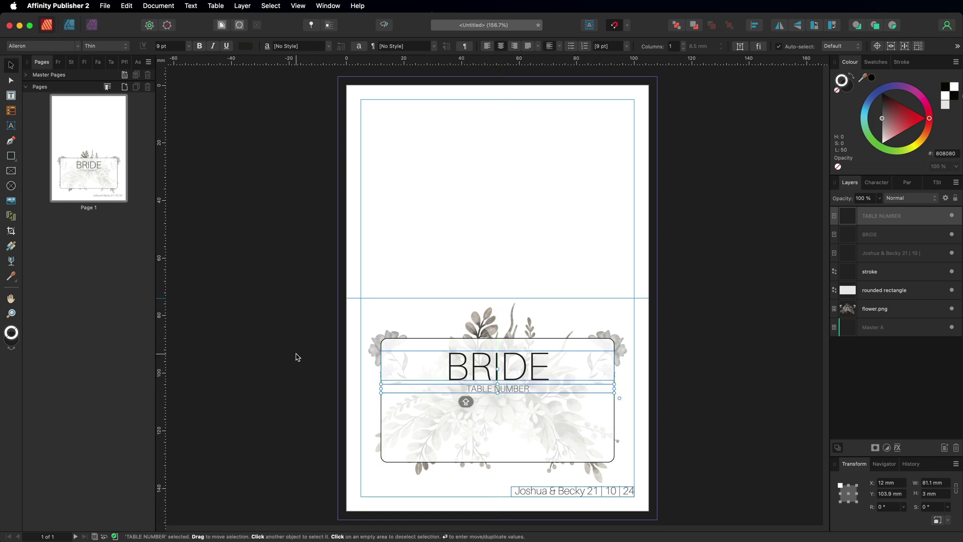
left_click(296, 357)
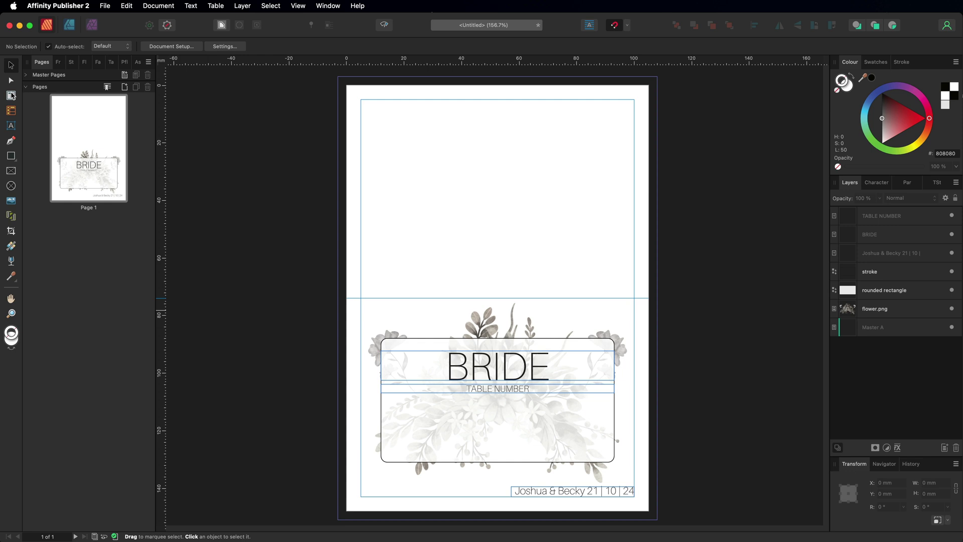
Step: Draw an 81.1 × 19 mm text frame below TABLE NUMBER and add centred STARTER, SOUP, MAIN COURSE, CHICKEN, DESSERT, CAKE lines with Bodoni 72 headings
left_click(11, 95)
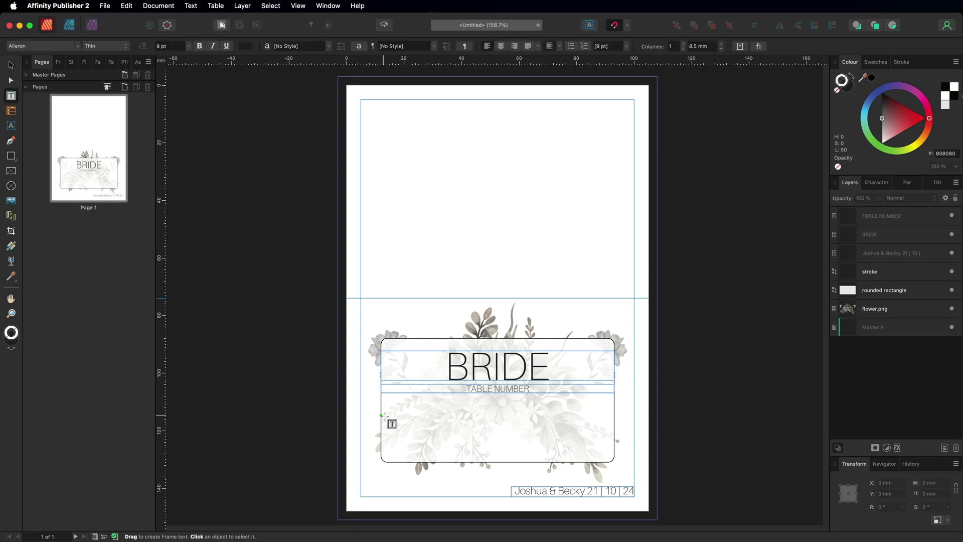
left_click_drag(380, 401, 614, 456)
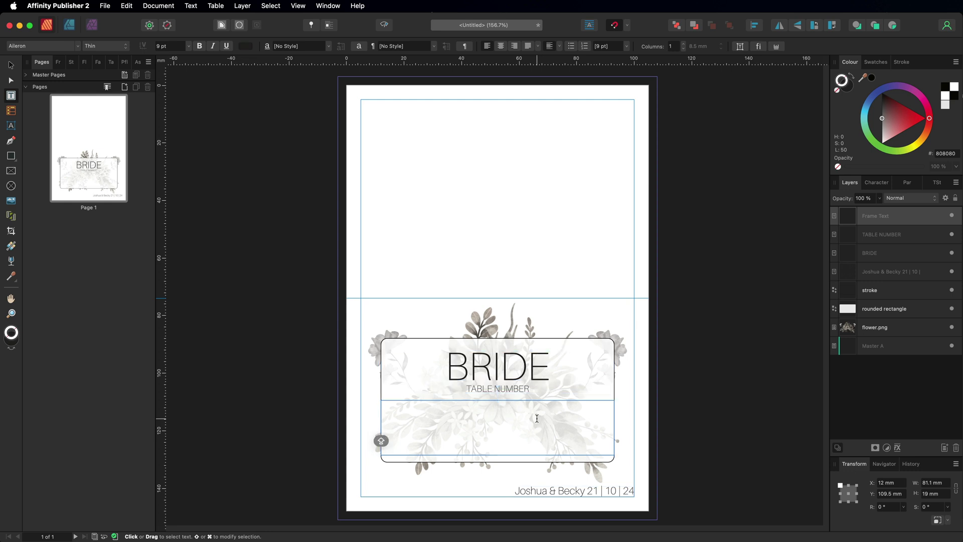
type("STARTER")
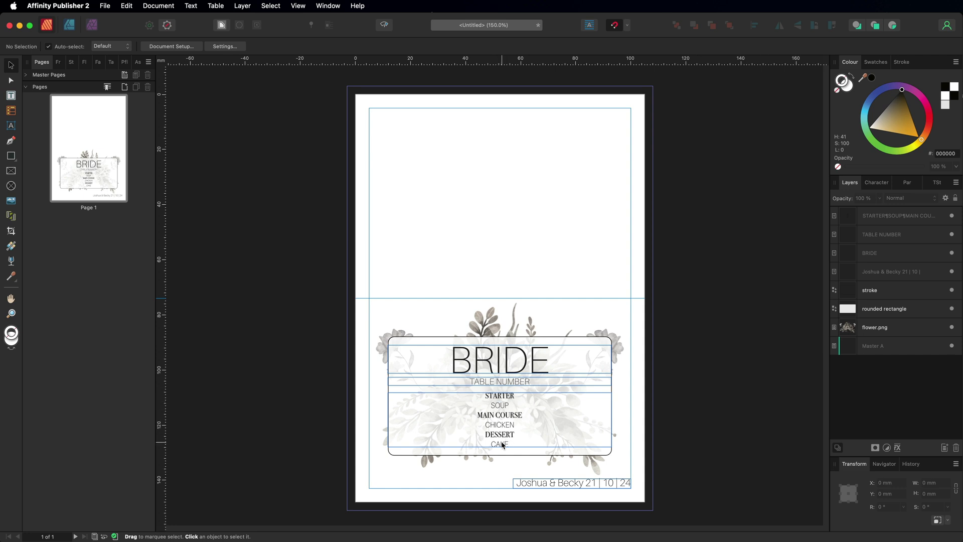
Step: Deselect the menu text and preview the place card without guides, bleed or frame outlines
double_click(494, 400)
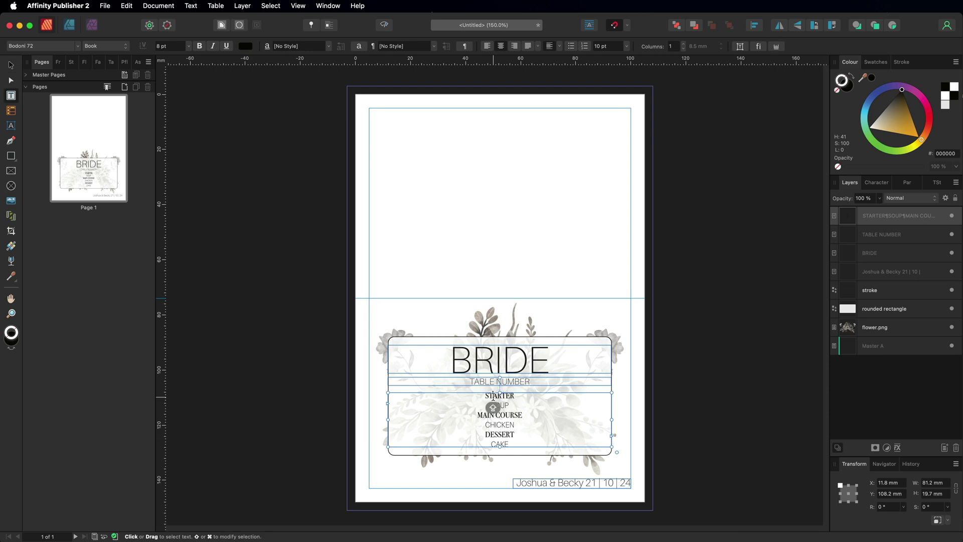
key("Escape")
left_click(296, 156)
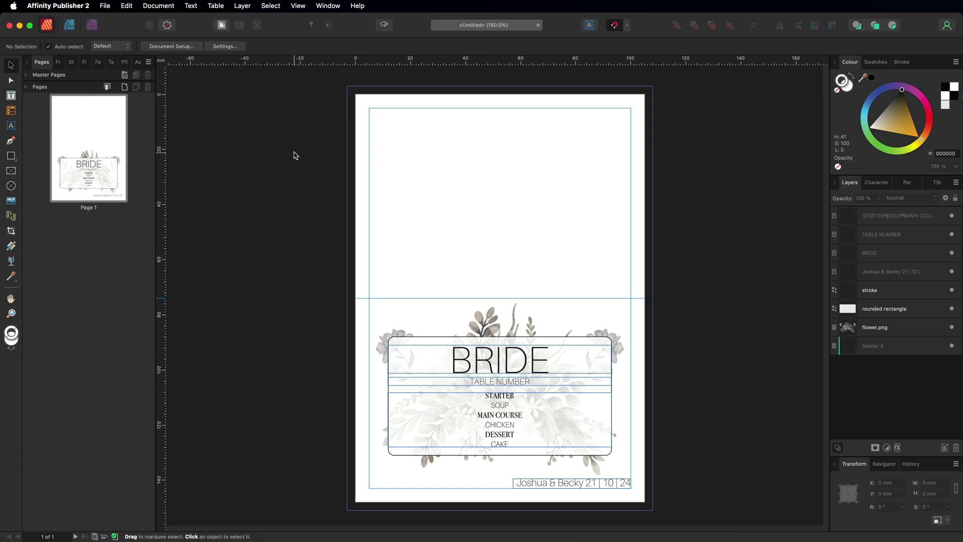
left_click(385, 26)
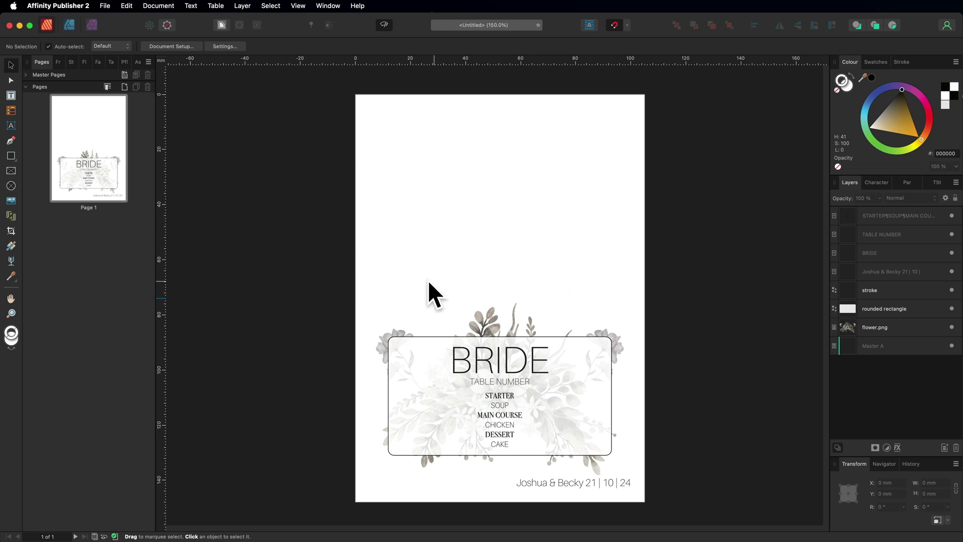
left_click_drag(355, 287, 649, 502)
left_click(728, 381)
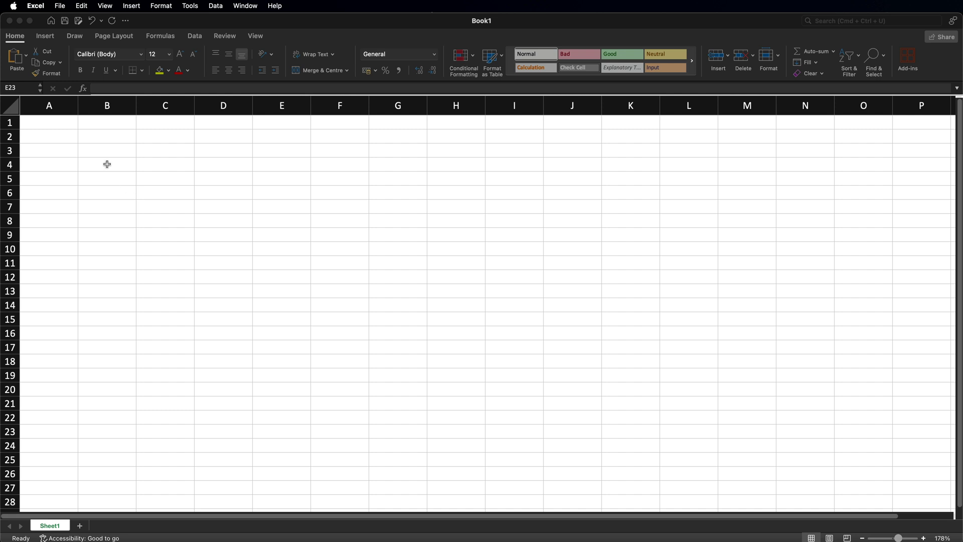
left_click(103, 122)
left_click(156, 121)
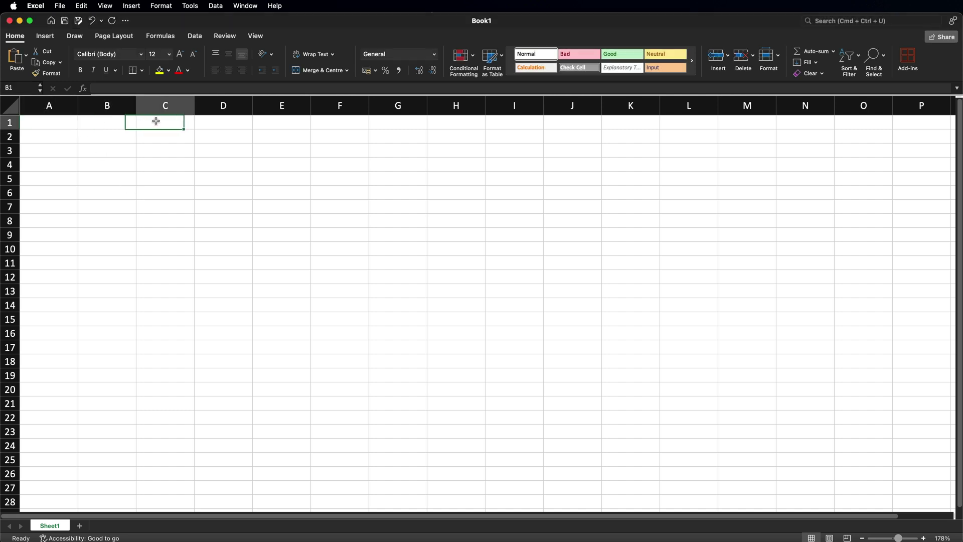
left_click(243, 123)
left_click(276, 123)
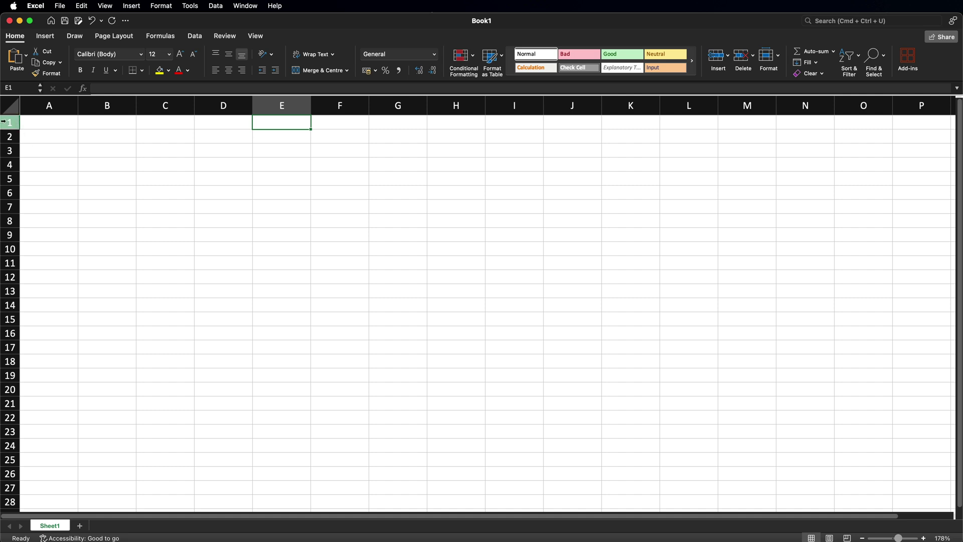
Step: In a blank Excel workbook, enter the headings Name: in A1 and Table Number: in B1
left_click(48, 122)
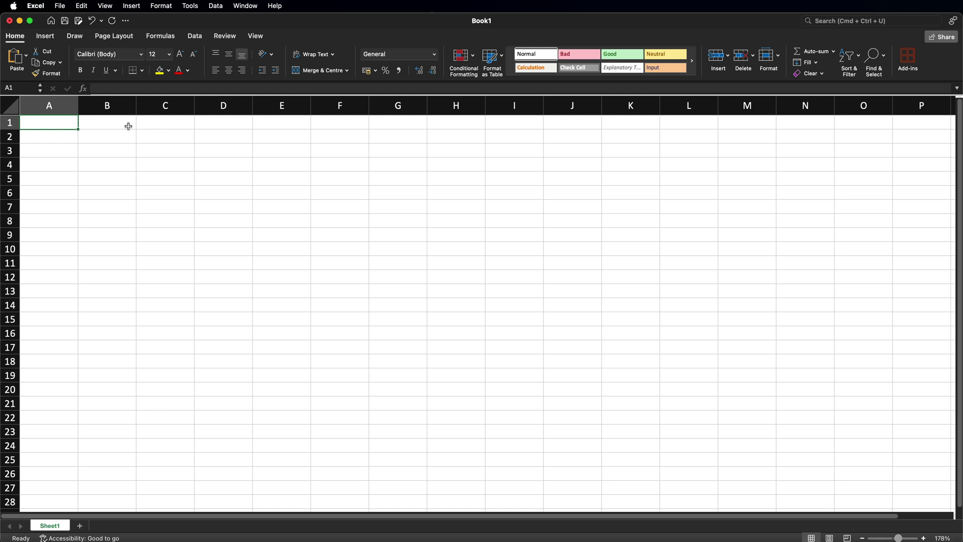
double_click(54, 123)
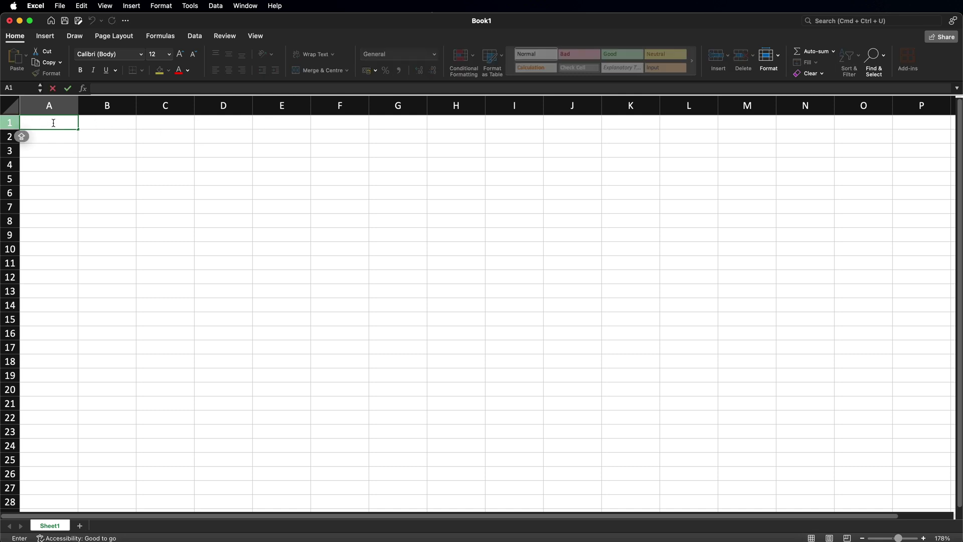
type("Name:")
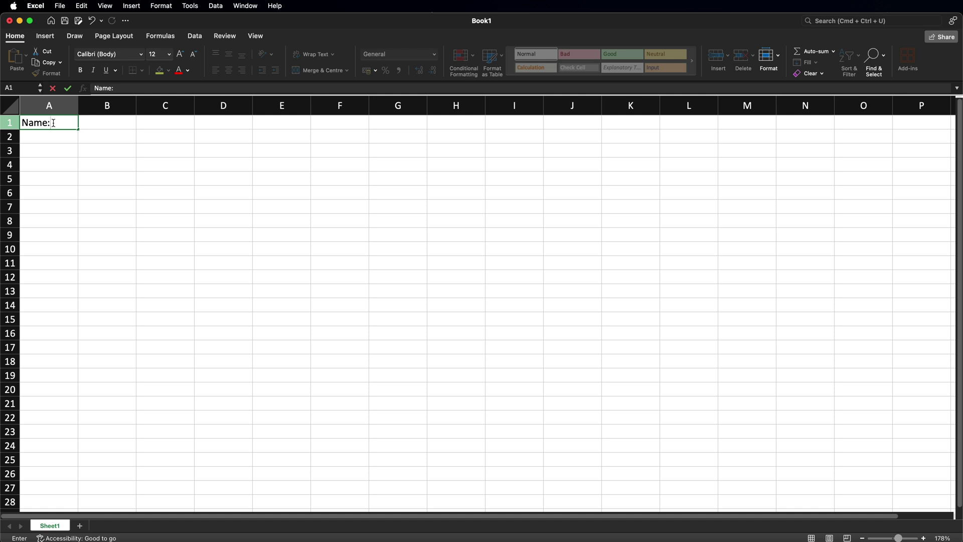
key("Tab")
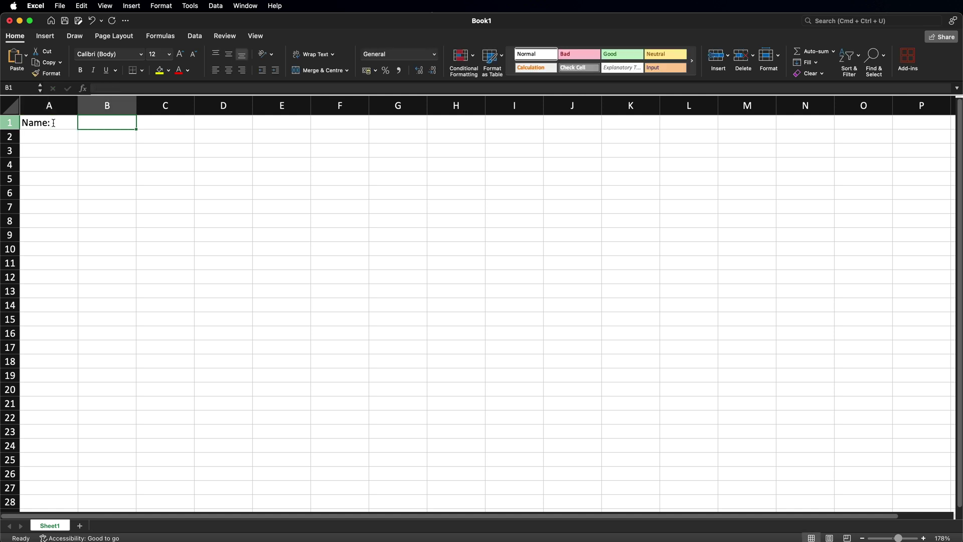
type("Tbale Number:")
key("Tab")
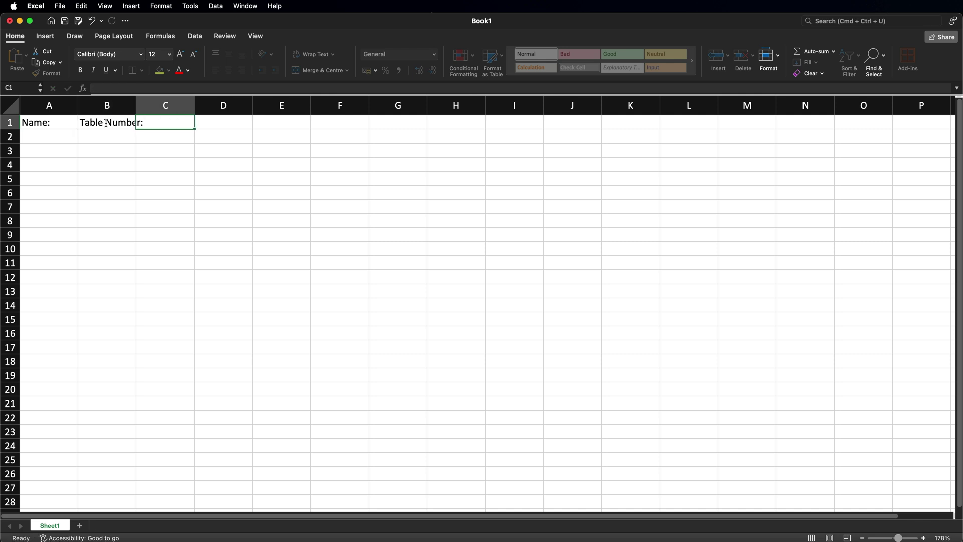
Step: Enter the headings Starter:, Main Course: and Dessert: in C1:E1, and widen columns B and D to fit their headings
type("Starter:")
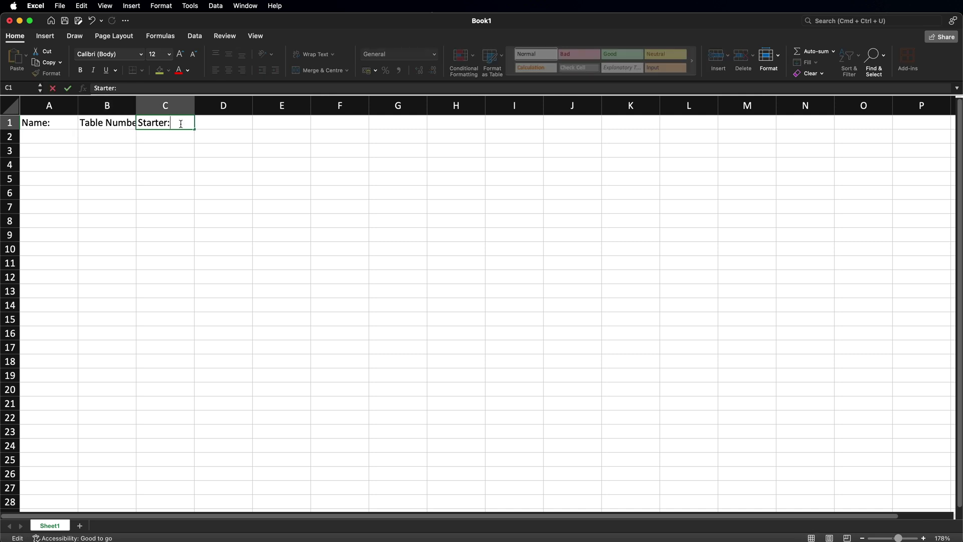
key("Tab")
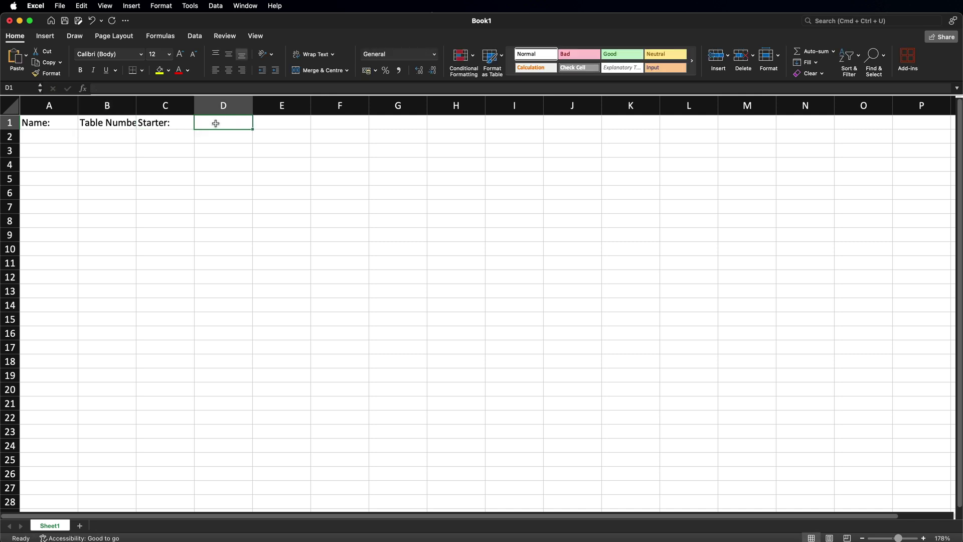
type("Main Course:")
key("Tab")
type("Dessert:")
key("Tab")
key("Down")
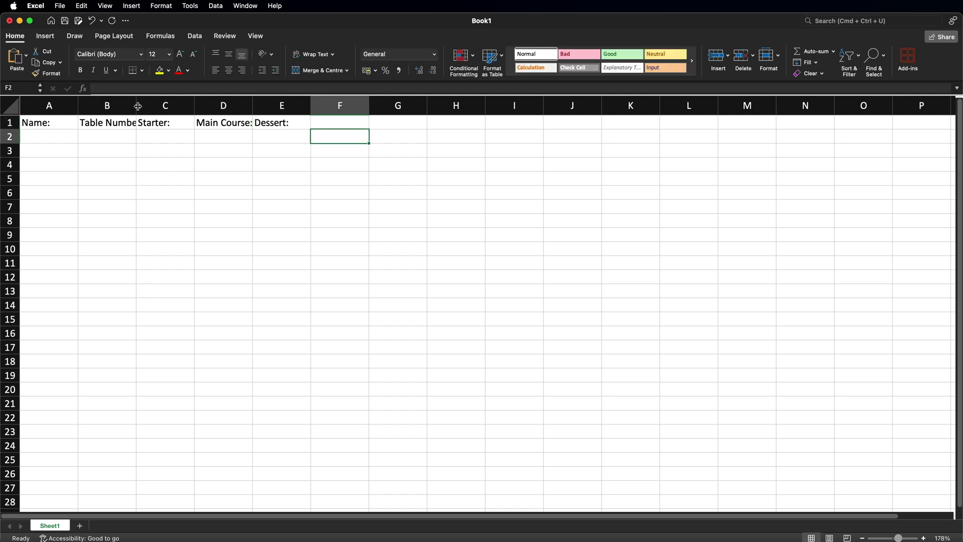
left_click_drag(135, 106, 155, 106)
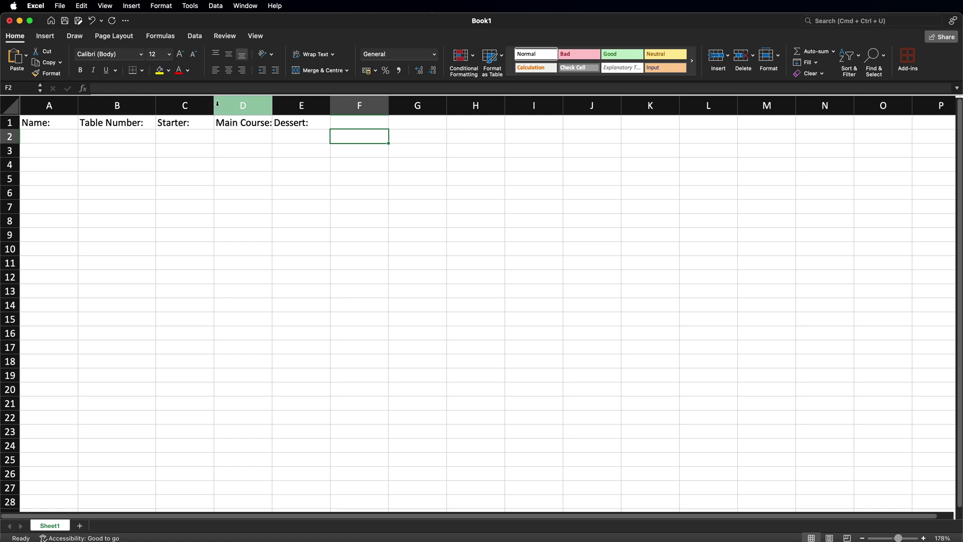
left_click_drag(273, 105, 289, 104)
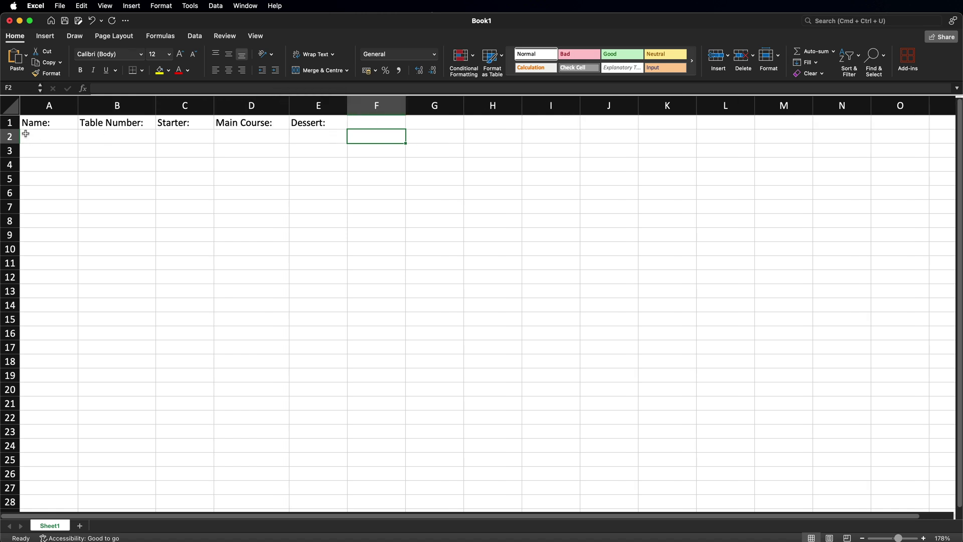
Step: Enter BRIDE in A2 as the first guest and TOP TABLE in B2 as the table number
left_click(26, 135)
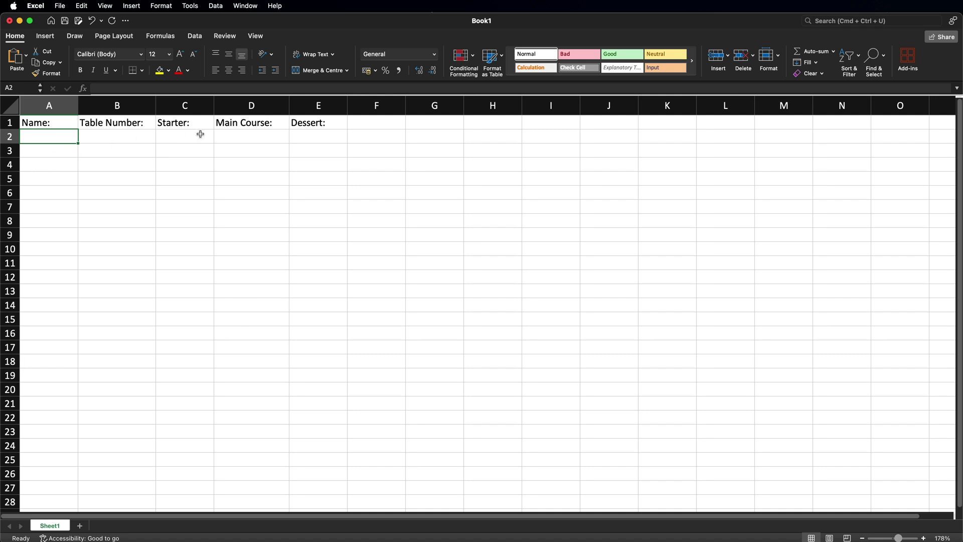
double_click(52, 136)
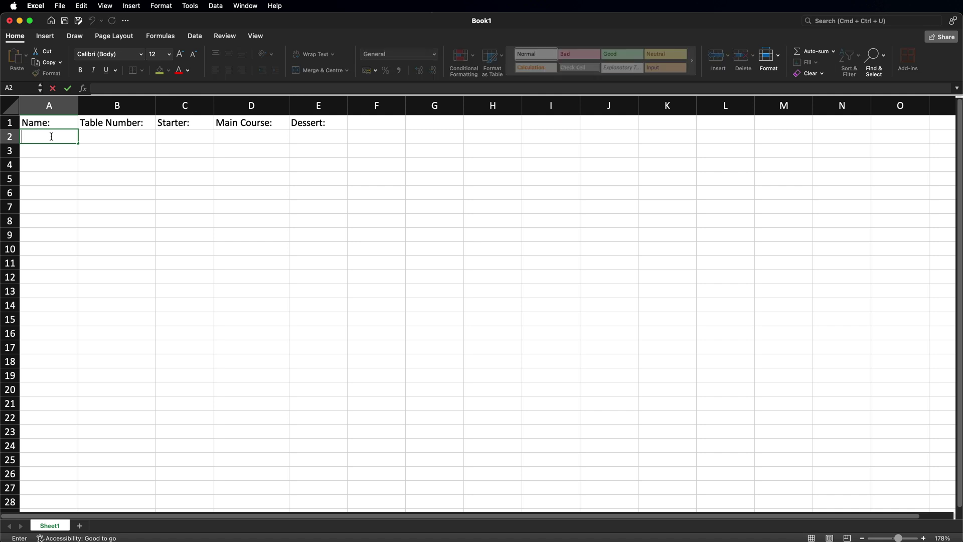
key("Caps_Lock")
type("BRIDE")
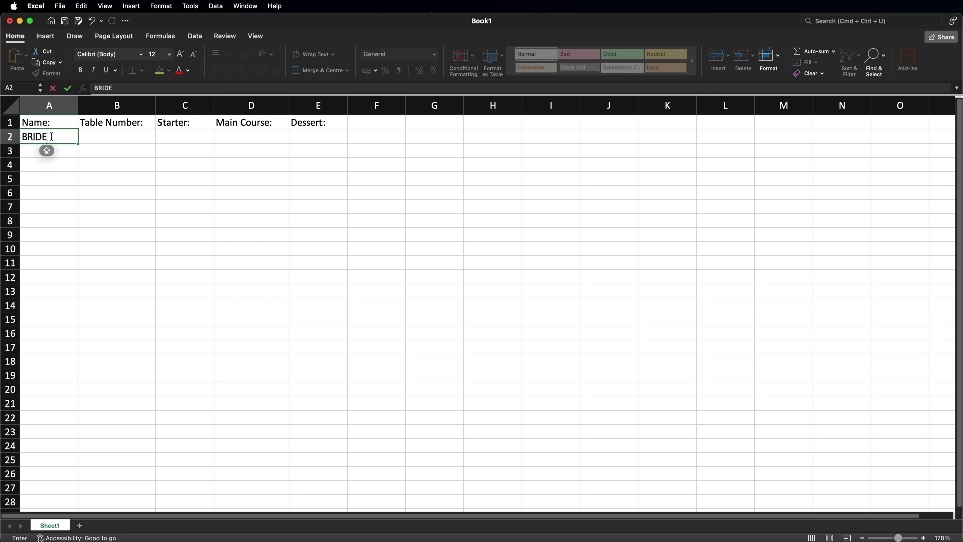
left_click(134, 138)
double_click(135, 138)
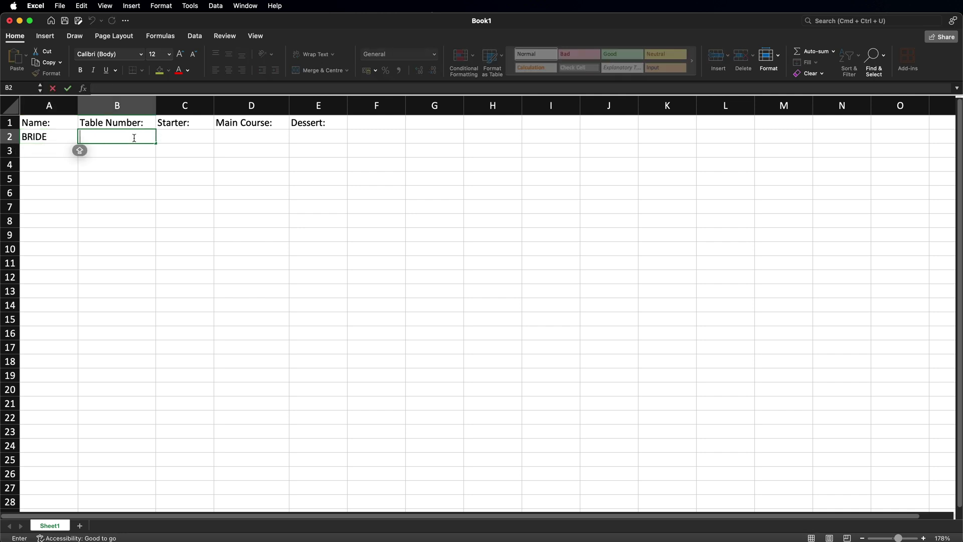
type("TOP TABLE")
Step: Enter PRAWN COCKTAIL as the bride's starter in C2 and widen column C to fit it
left_click(191, 137)
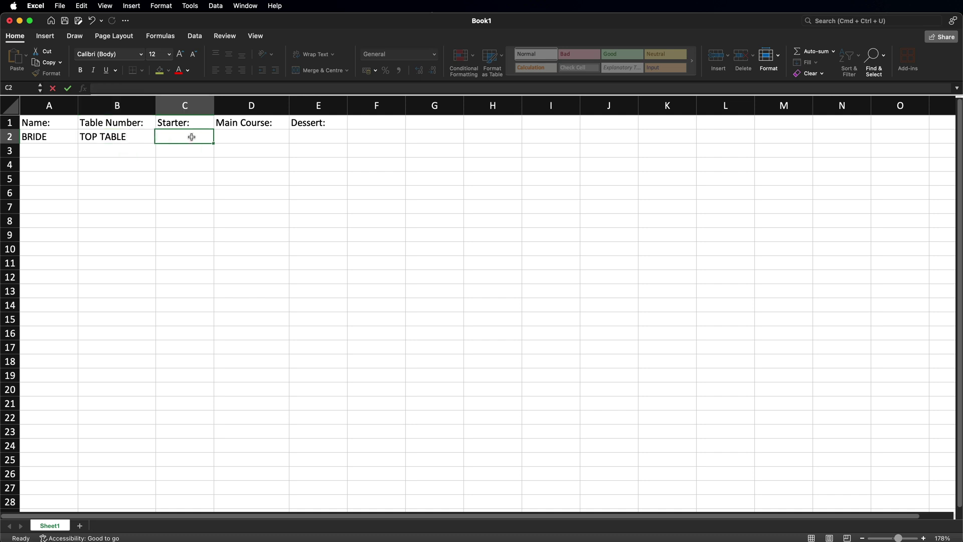
double_click(192, 137)
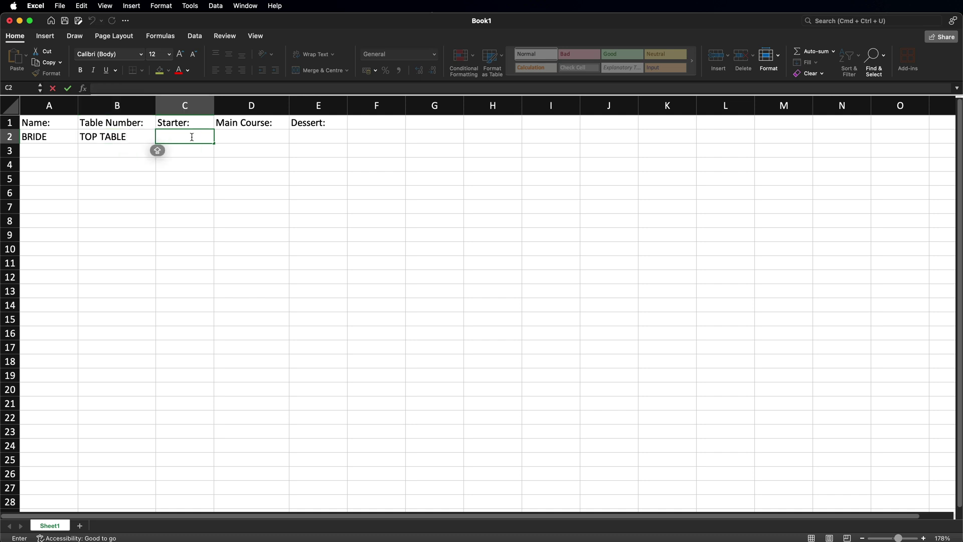
type("PRAWN COCKTAIL")
left_click(183, 148)
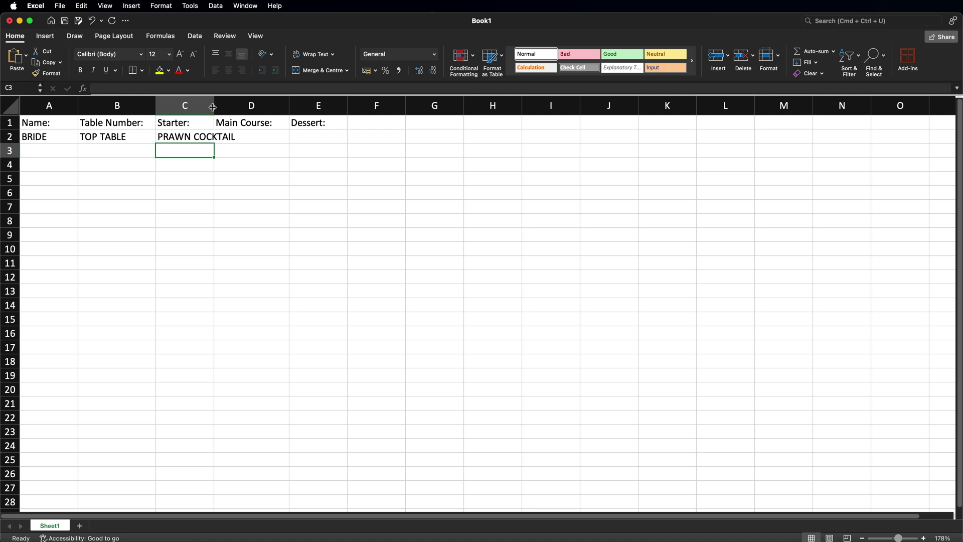
left_click_drag(214, 107, 239, 106)
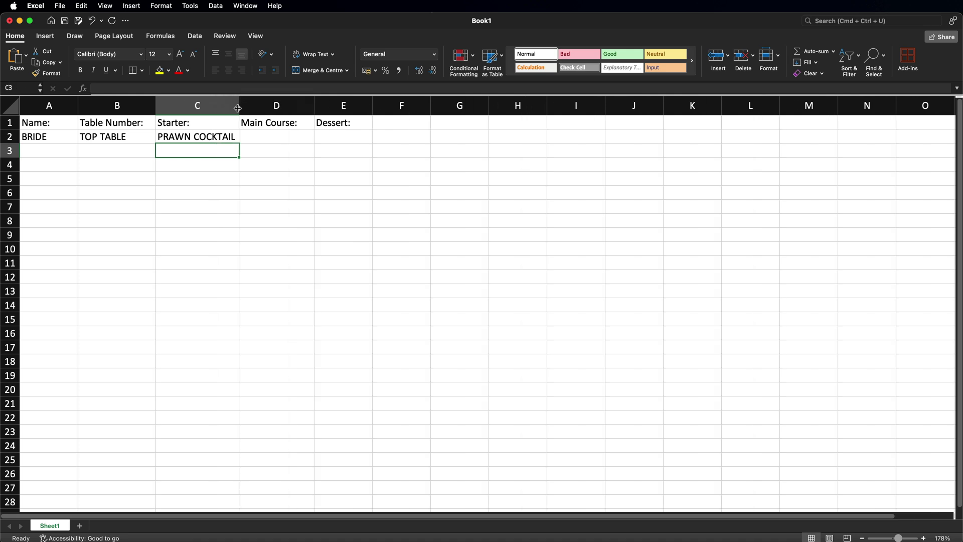
Step: Enter CHICKEN SUPREME as the main course in D2 and BAILEYS CHEESECAKE as the dessert in E2
left_click(272, 138)
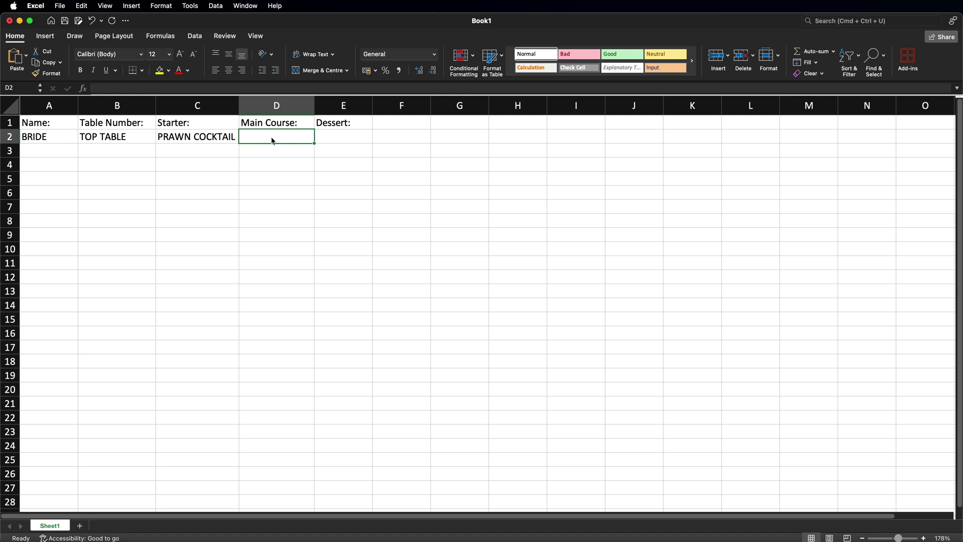
type("CHICKEN SUPREME")
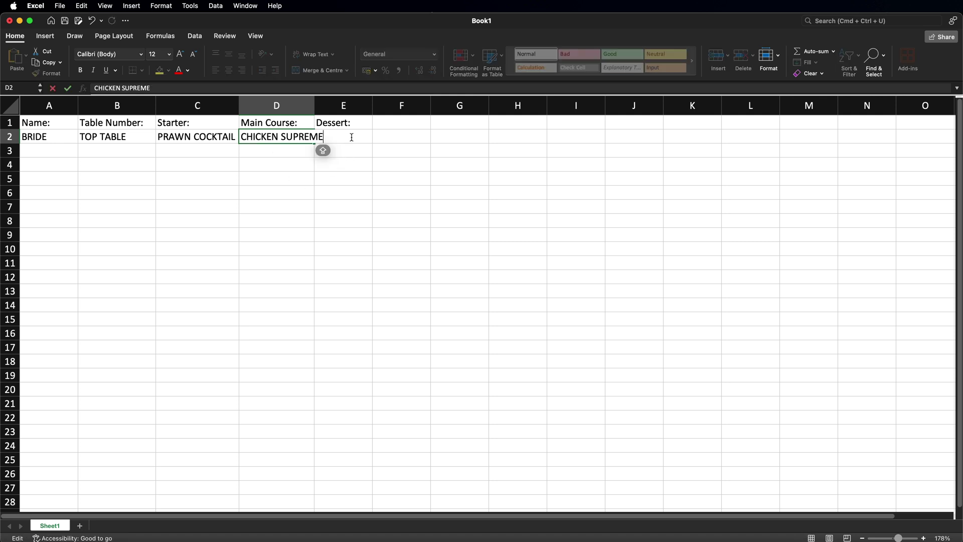
left_click(380, 142)
left_click(366, 137)
type("BAILEYS CHEESECAKE")
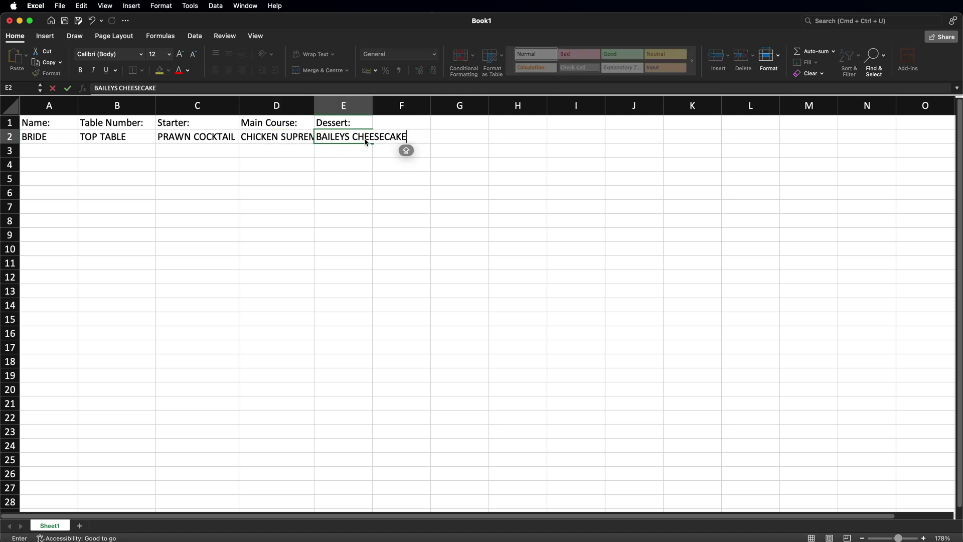
left_click(279, 166)
Step: Widen the Dessert and Main Course columns so the bride's meal choices fit fully
left_click_drag(373, 105, 423, 104)
mouse_move(315, 107)
left_mouse_down()
mouse_move(357, 107)
mouse_move(332, 107)
left_mouse_up()
left_click(163, 172)
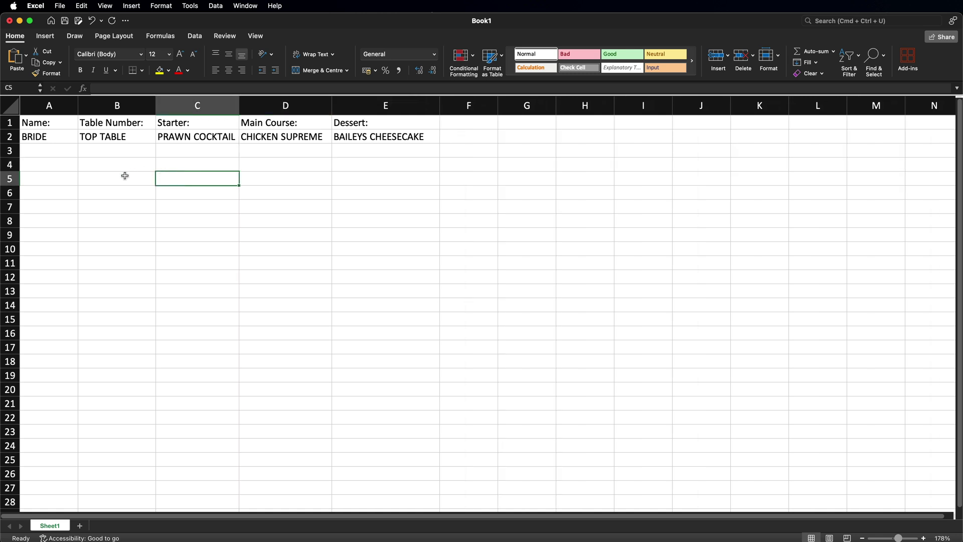
left_click(27, 140)
left_click(102, 137)
left_click(190, 137)
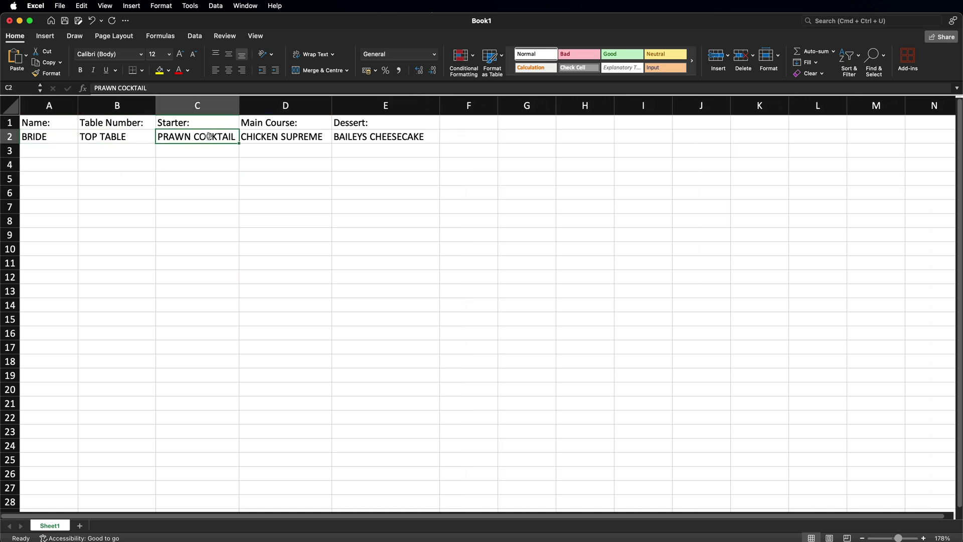
left_click(262, 137)
left_click(354, 137)
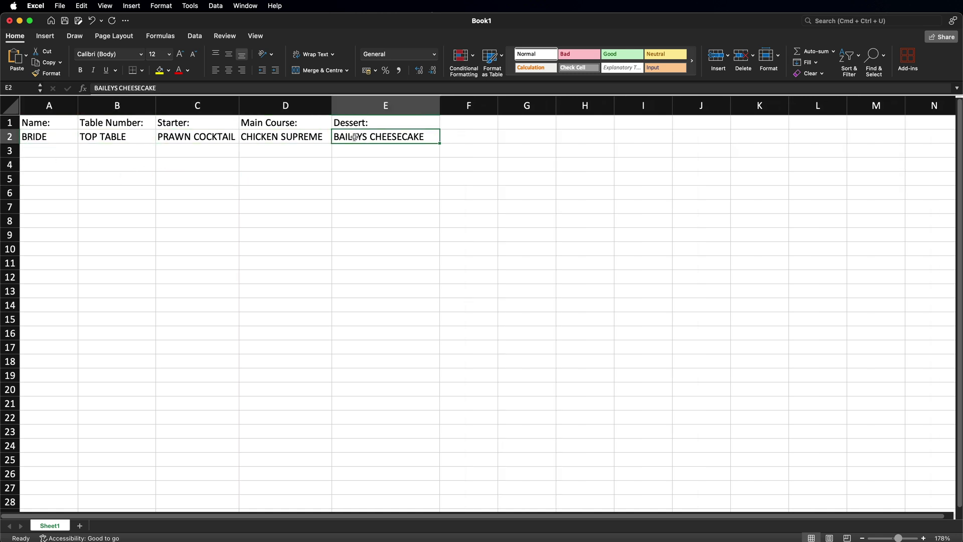
left_click(67, 152)
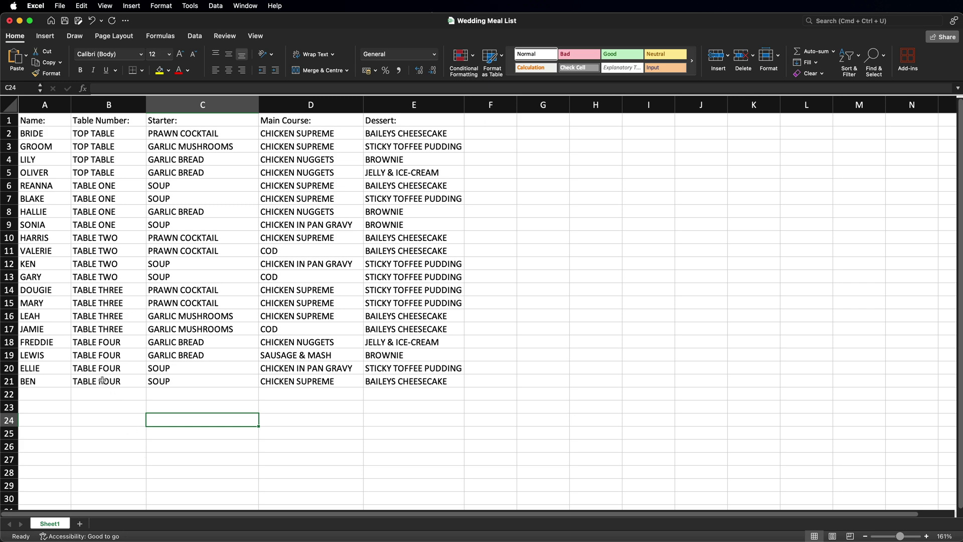
left_click(59, 6)
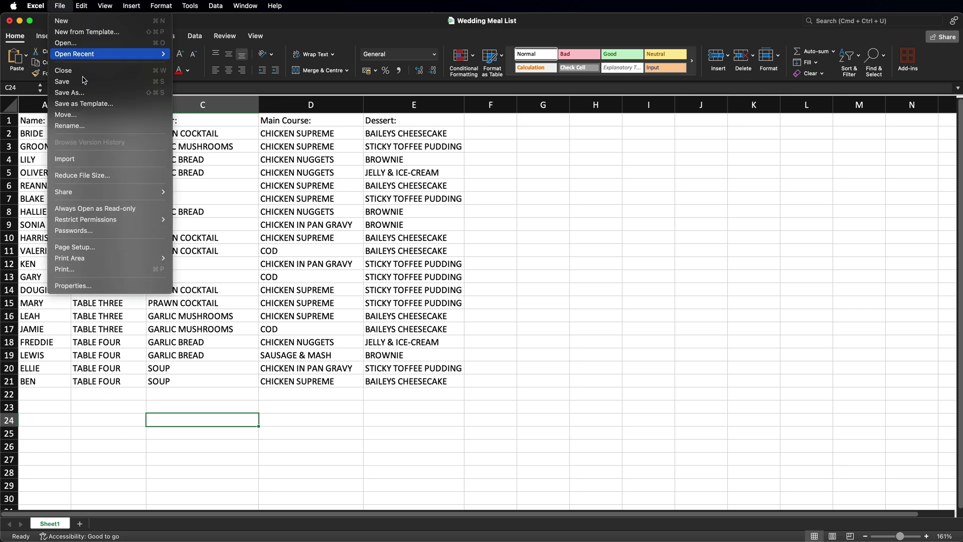
left_click(316, 263)
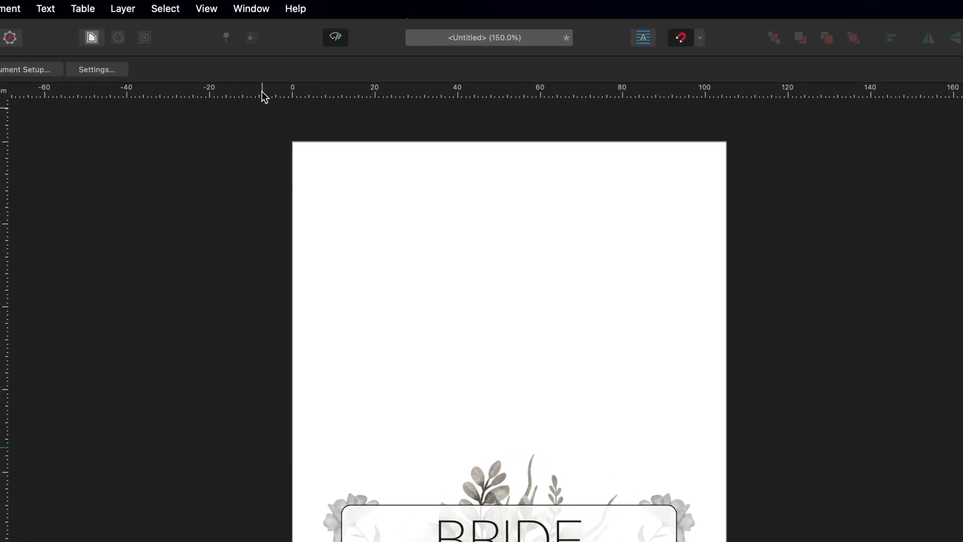
Step: Switch to Affinity Publisher and add Wedding Meal List.xlsx from the Desktop as a data source in the Data Merge Manager
left_click(252, 9)
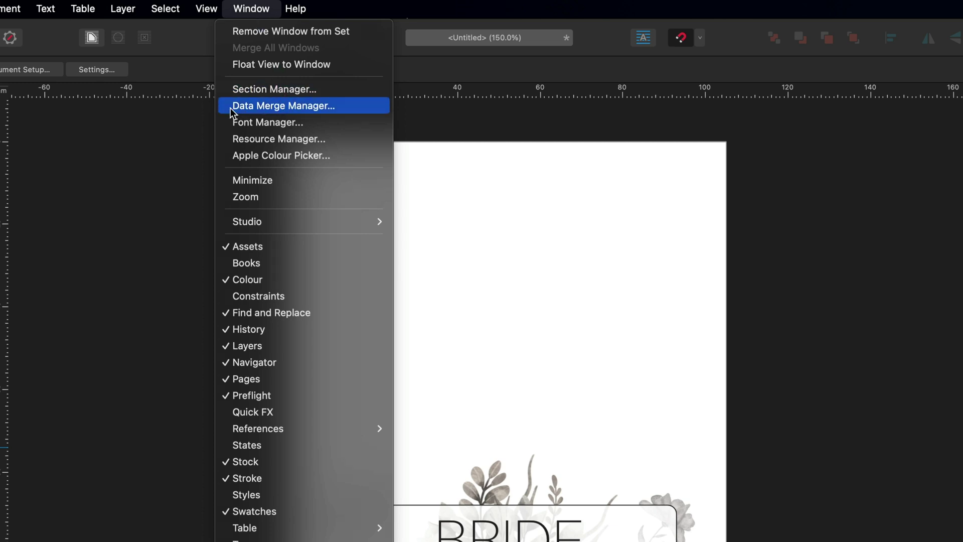
left_click(316, 108)
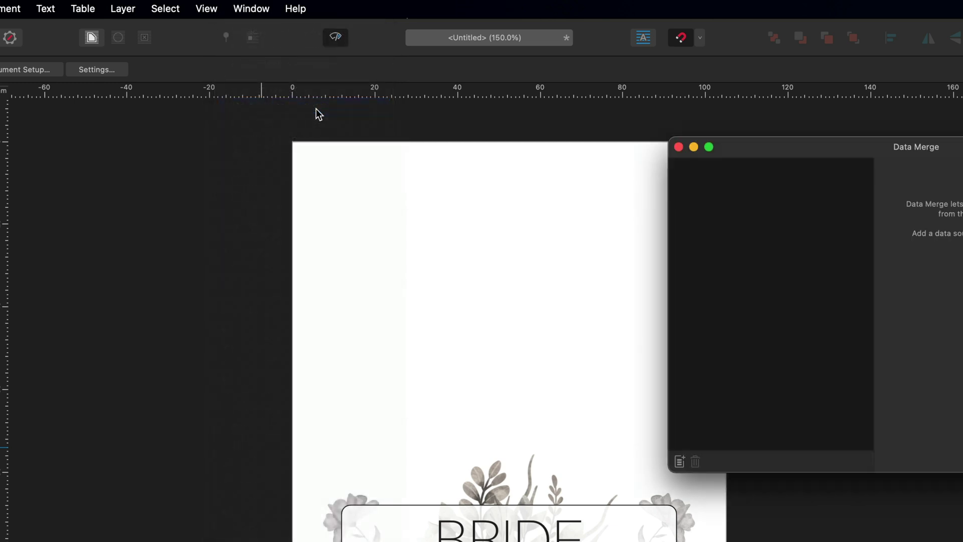
left_click_drag(787, 149, 358, 133)
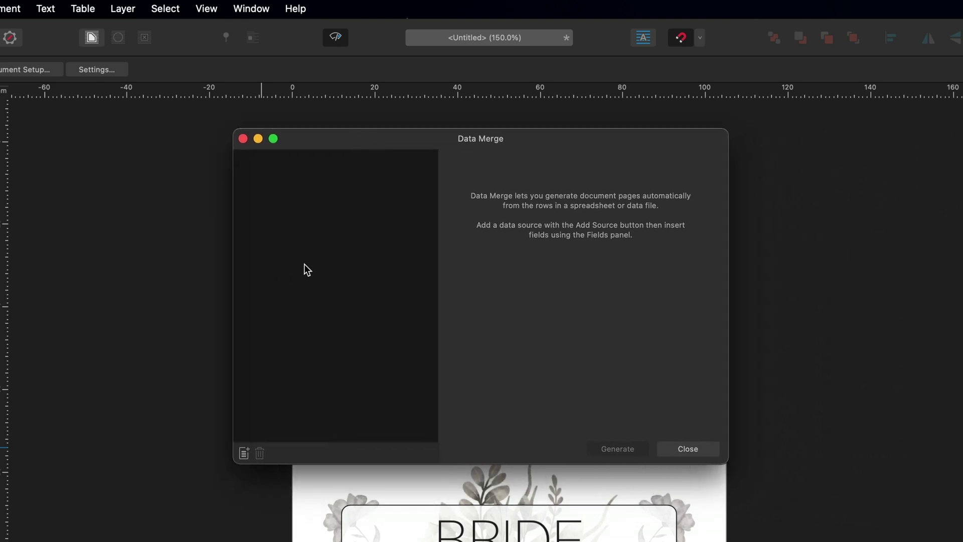
left_click(245, 454)
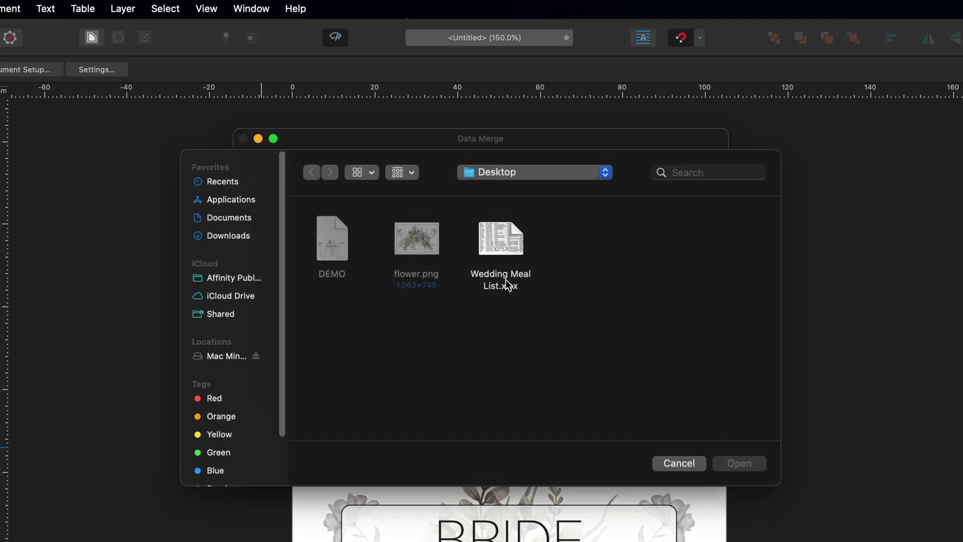
double_click(496, 242)
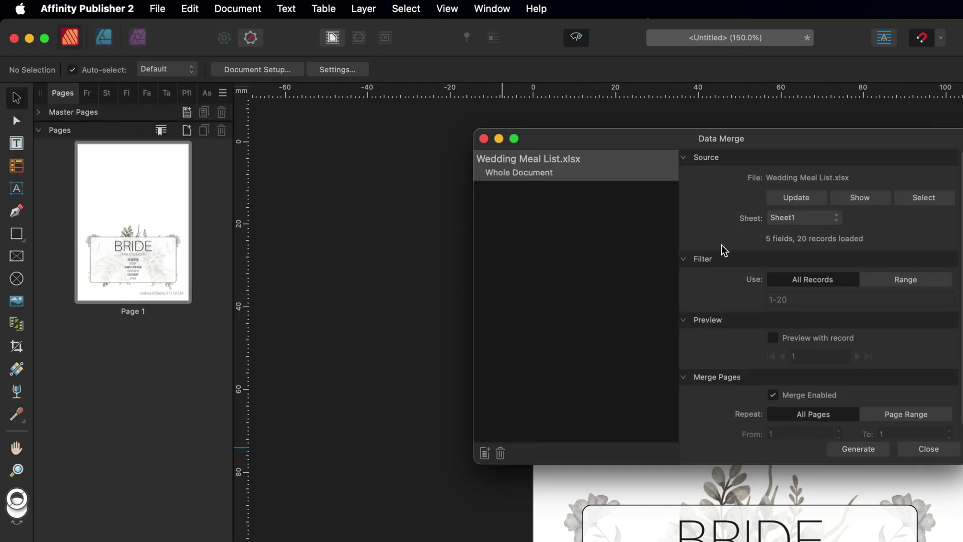
Step: Display the available fields, including those from Wedding Meal List.xlsx, and close the Data Merge Manager
left_click(127, 93)
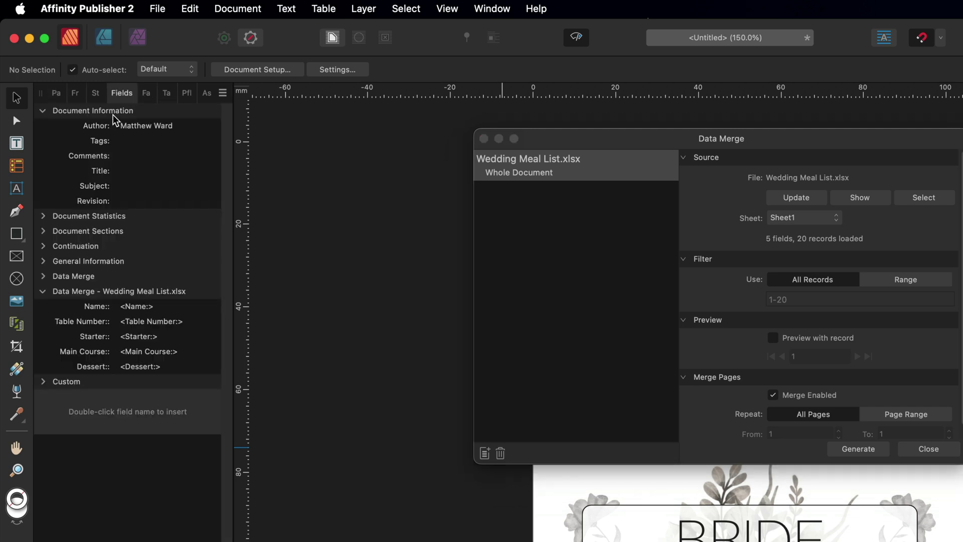
left_click(504, 8)
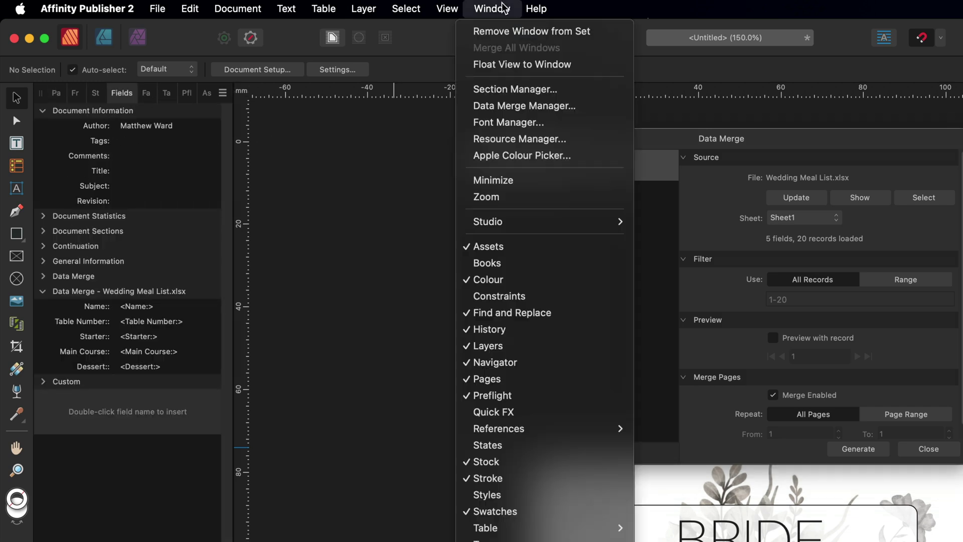
mouse_move(503, 430)
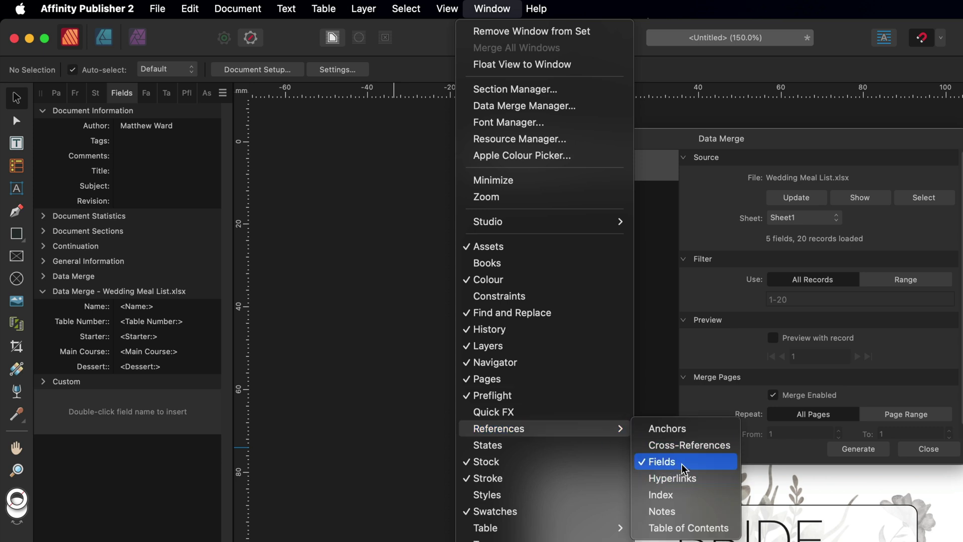
left_click(501, 9)
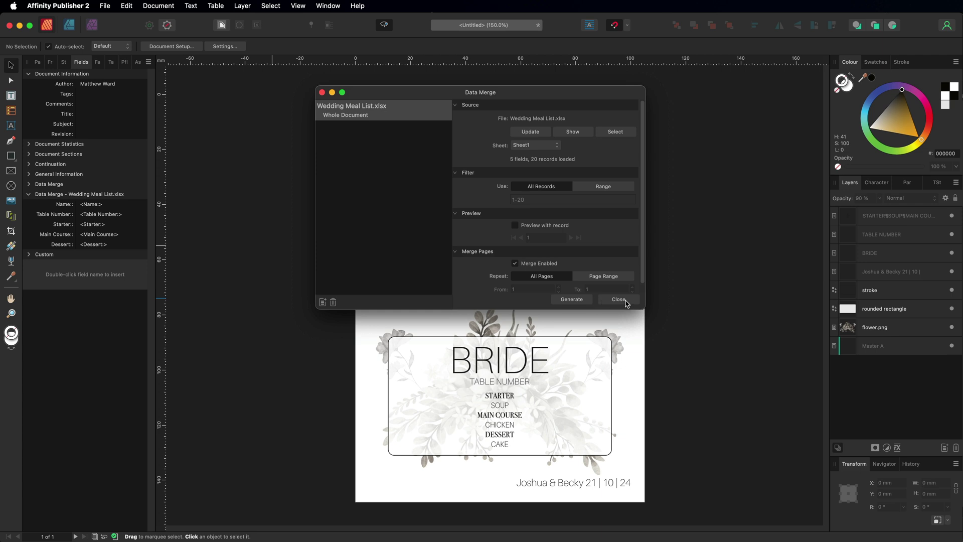
left_click(620, 300)
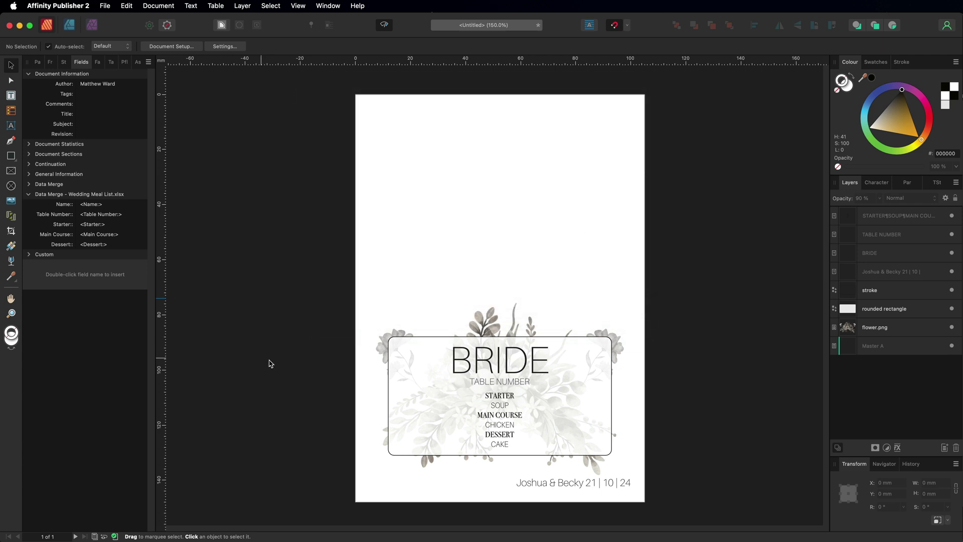
Step: Replace the card's BRIDE text with the <Name:> merge field and TABLE NUMBER with the <Table Number:> field
double_click(463, 358)
double_click(460, 357)
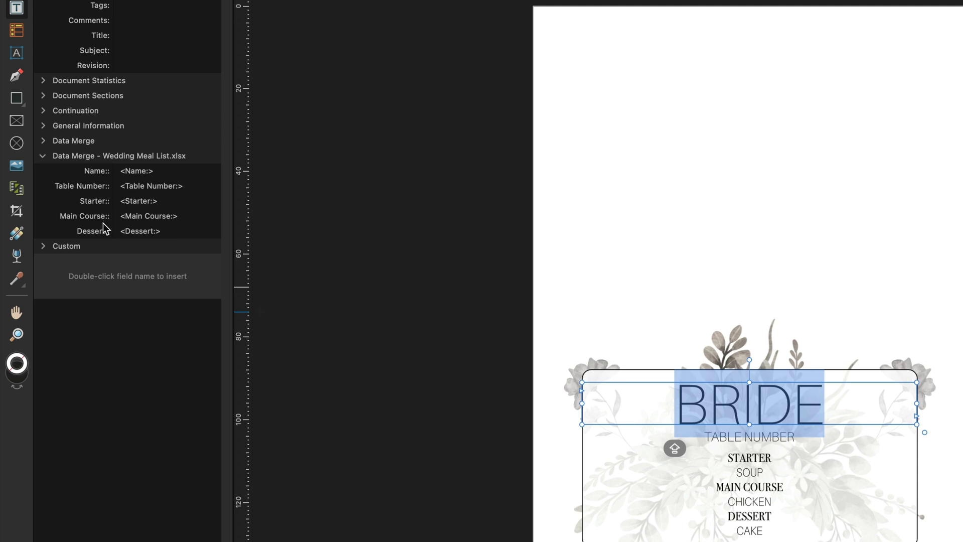
double_click(137, 172)
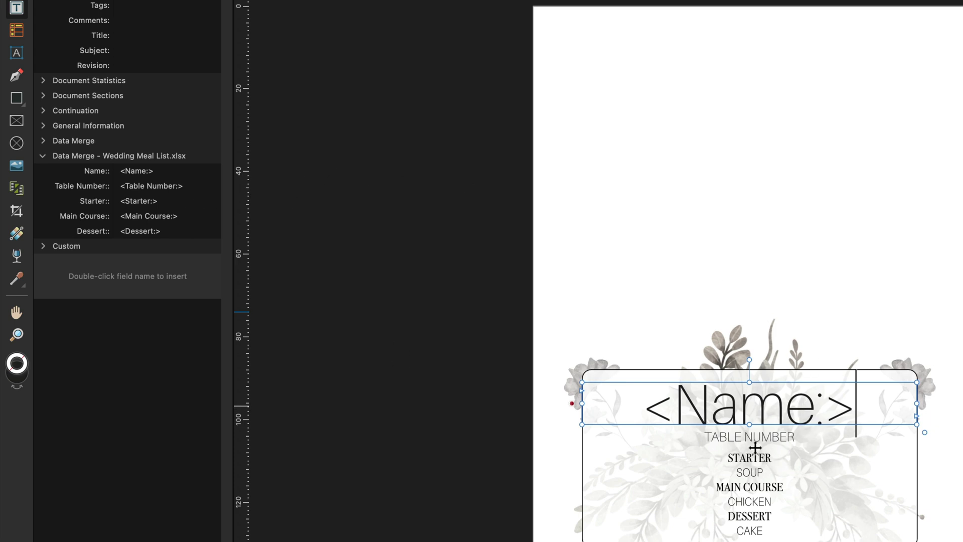
triple_click(721, 440)
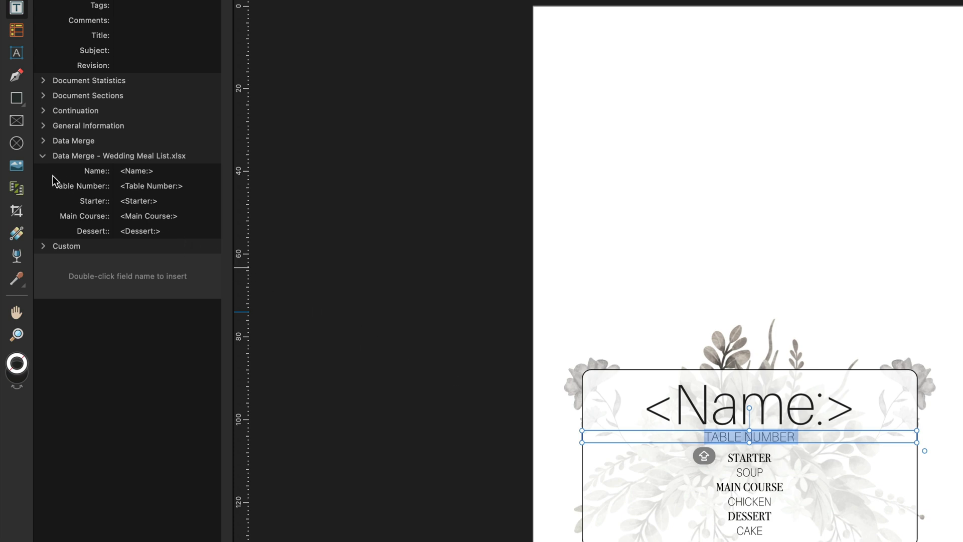
double_click(156, 187)
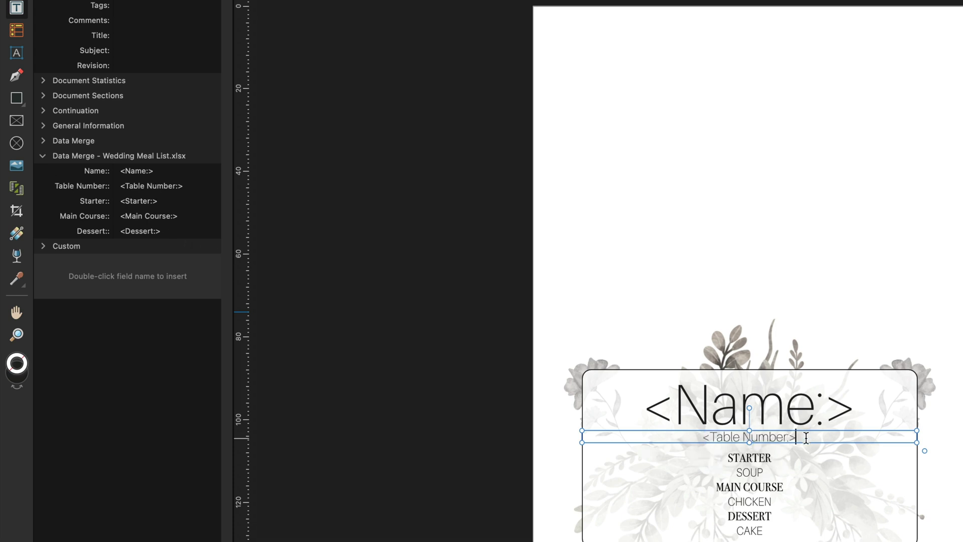
Step: Replace the placeholder dishes SOUP, CHICKEN and CAKE with the <Starter:>, <Main Course:> and <Dessert:> merge fields, and deselect the text frame
left_click(720, 457)
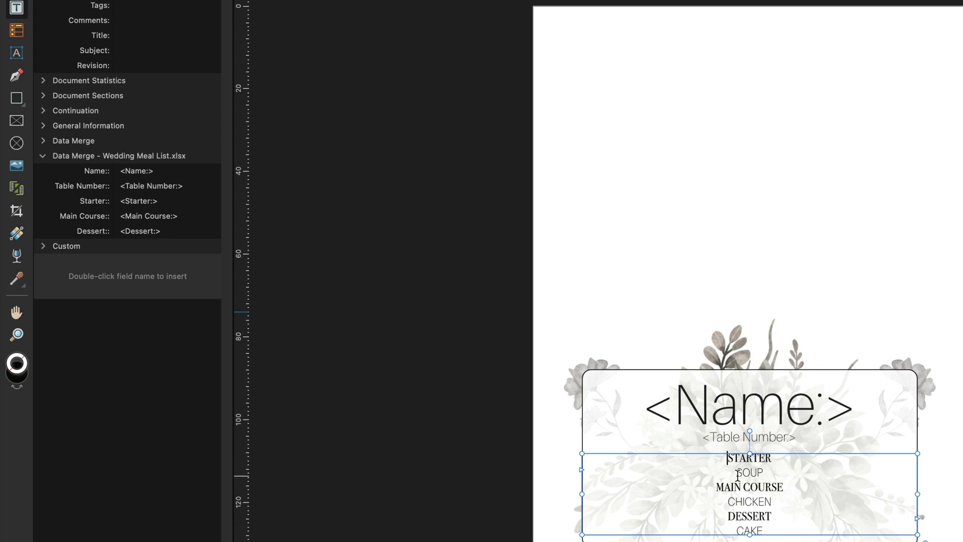
left_click_drag(738, 472, 764, 474)
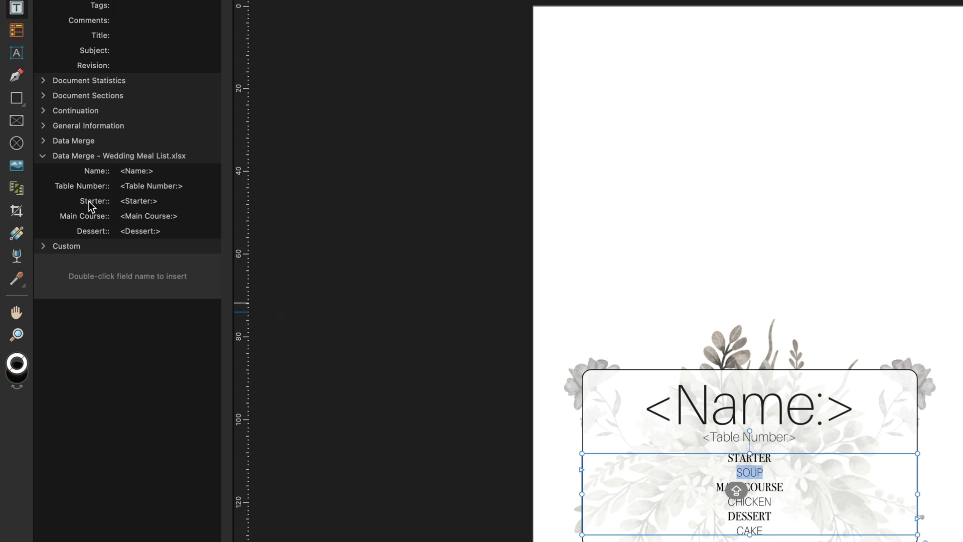
double_click(139, 202)
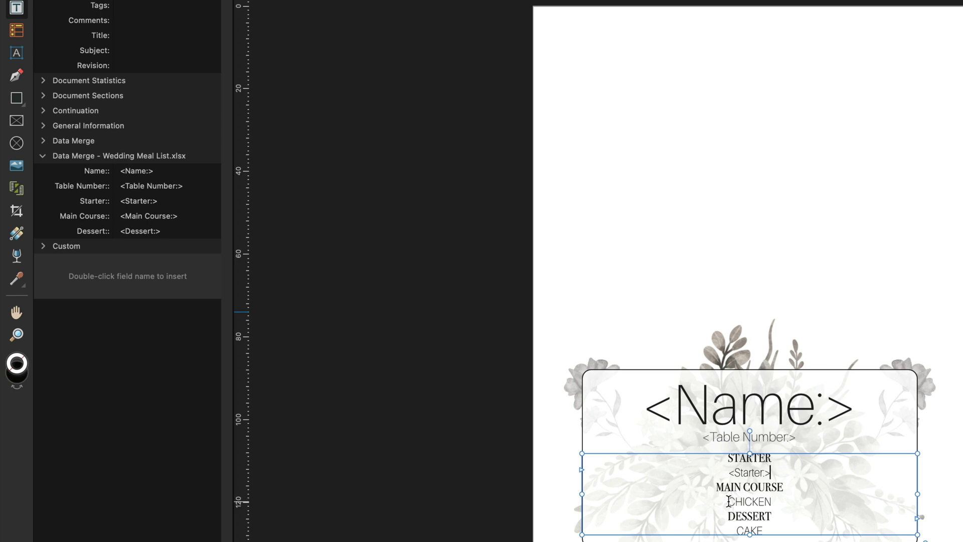
left_click_drag(729, 501, 771, 502)
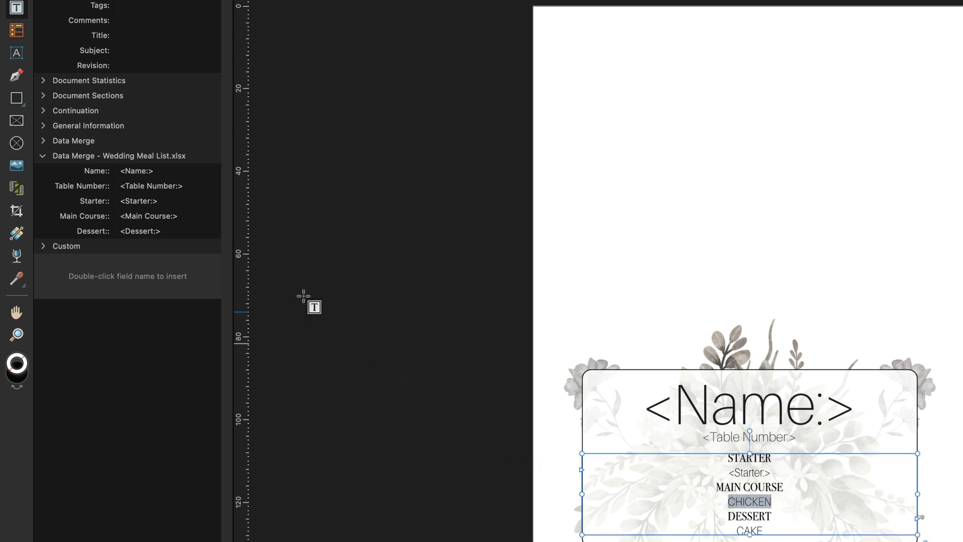
double_click(151, 221)
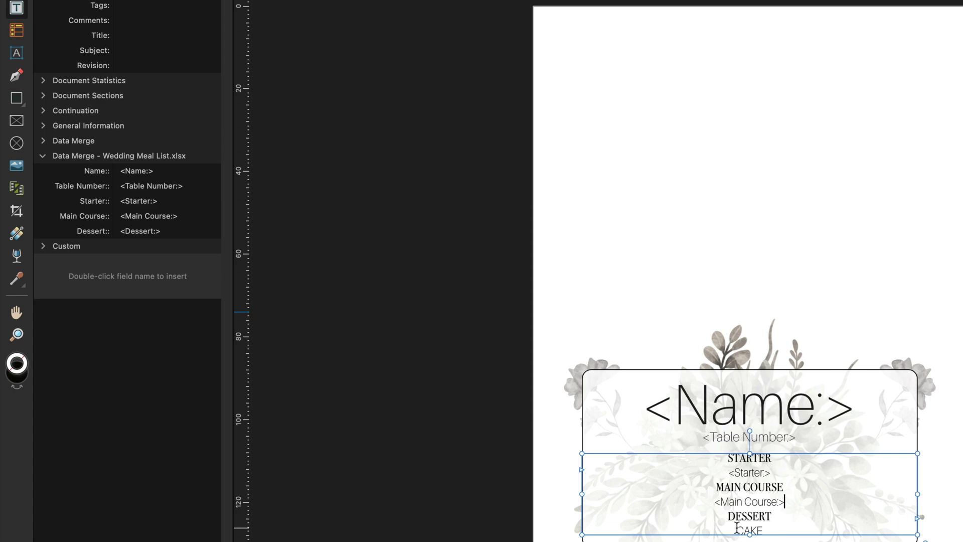
left_click_drag(735, 530, 762, 530)
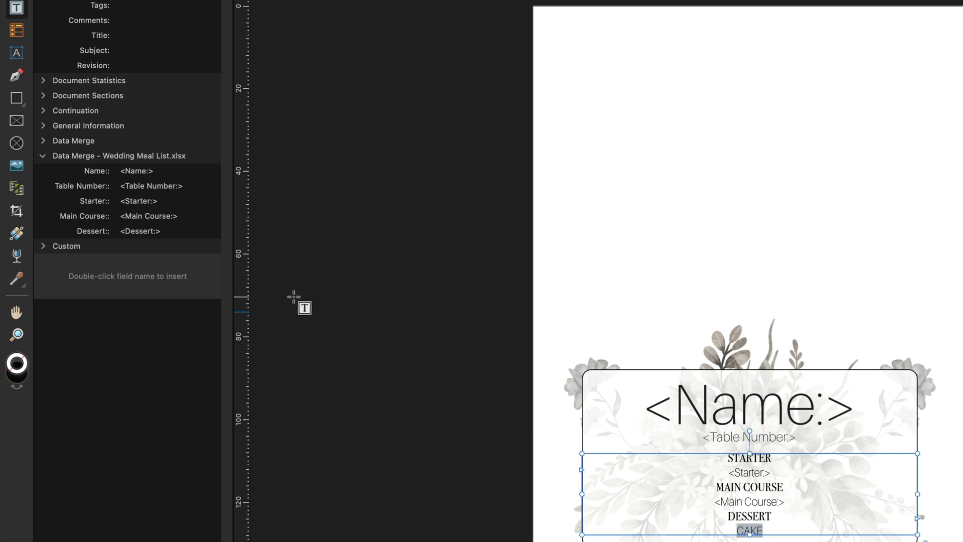
double_click(141, 232)
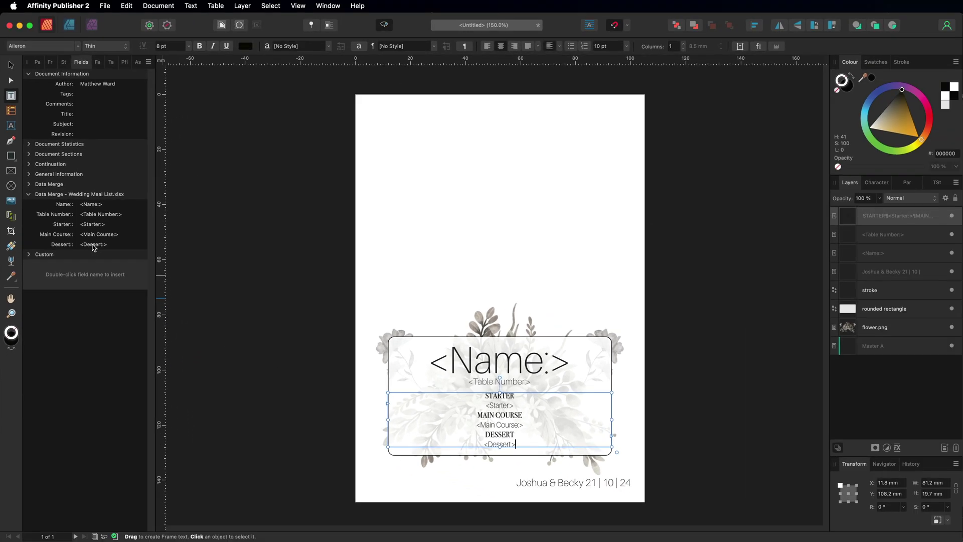
left_click(384, 26)
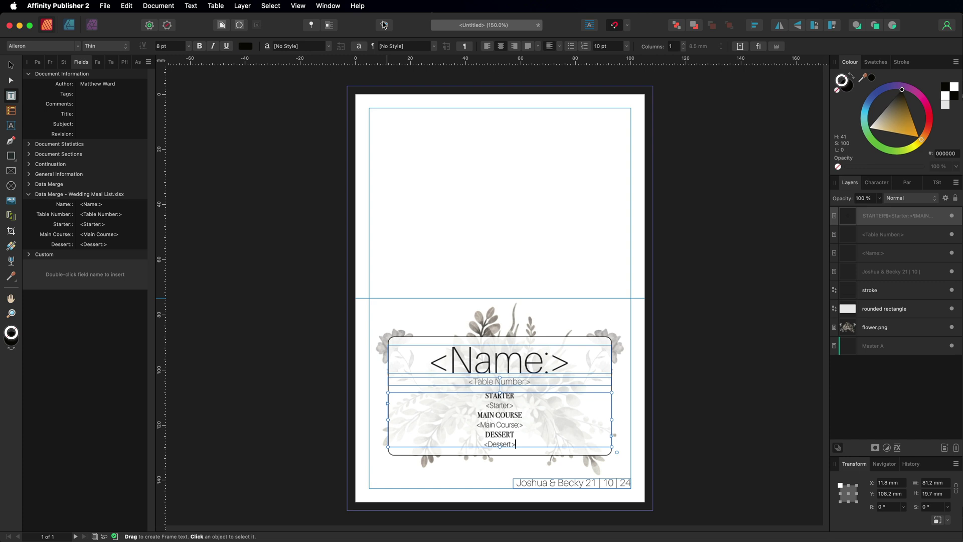
left_click(322, 96)
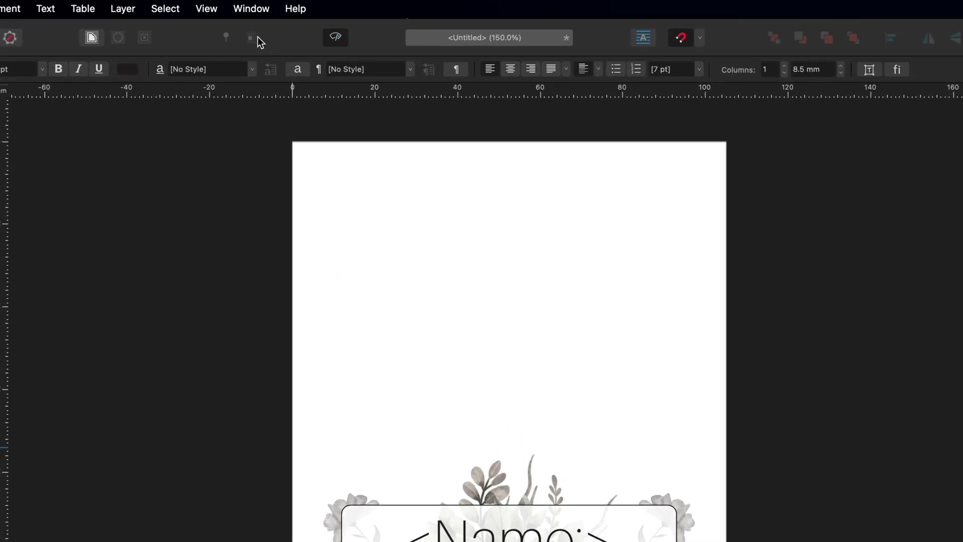
Step: Reopen the Data Merge Manager and move its window clear of the card's text
left_click(252, 9)
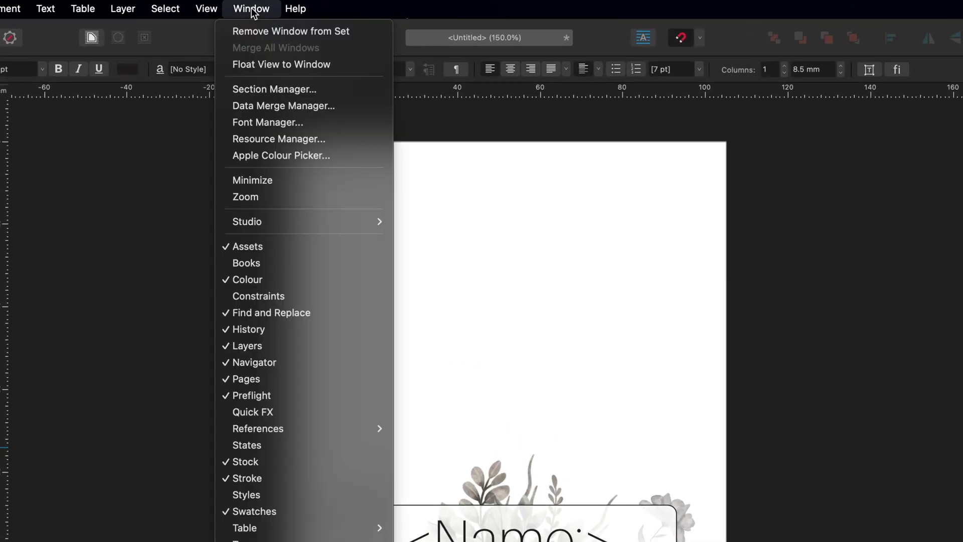
left_click(269, 106)
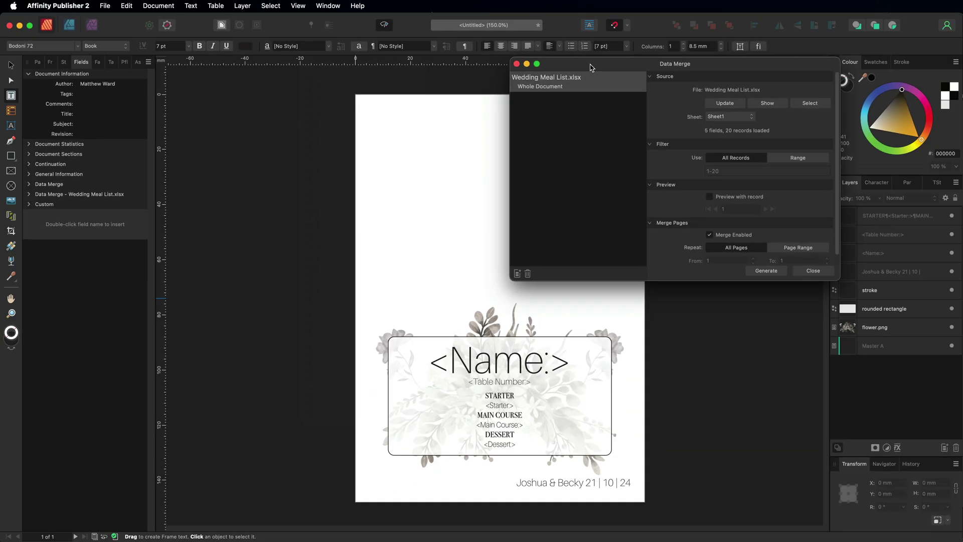
left_click_drag(594, 76, 649, 79)
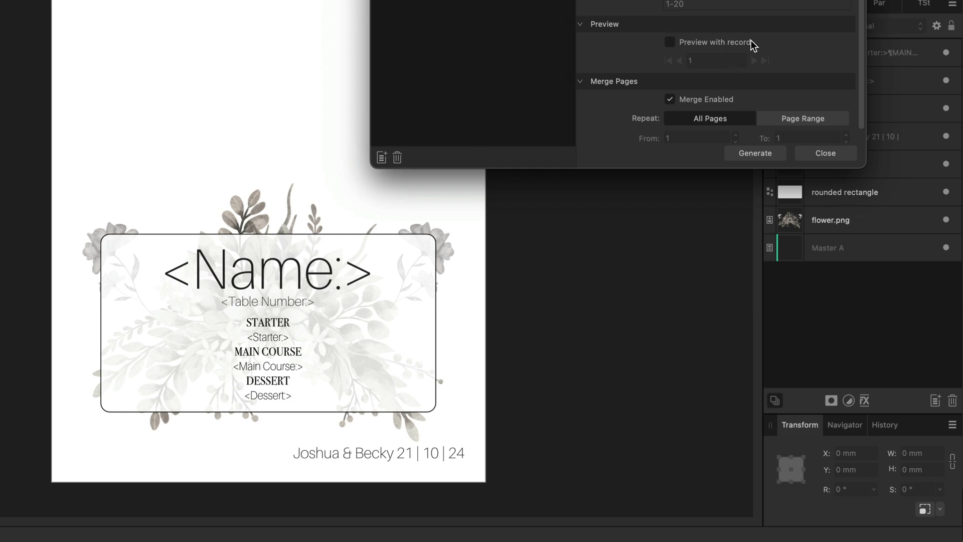
Step: Preview the card with the merge data, stepping through the guest records from 1 to 9
left_click(671, 43)
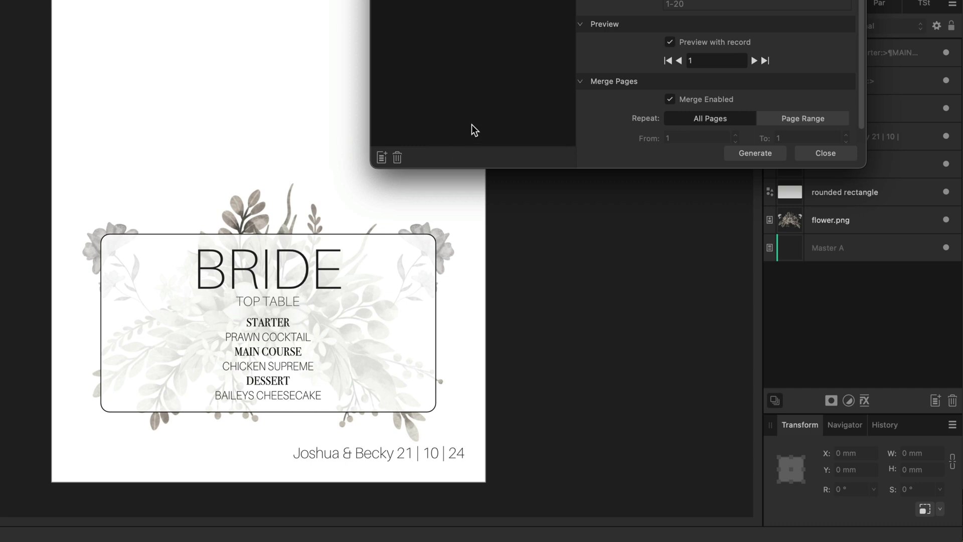
left_click(753, 61)
left_click(754, 61)
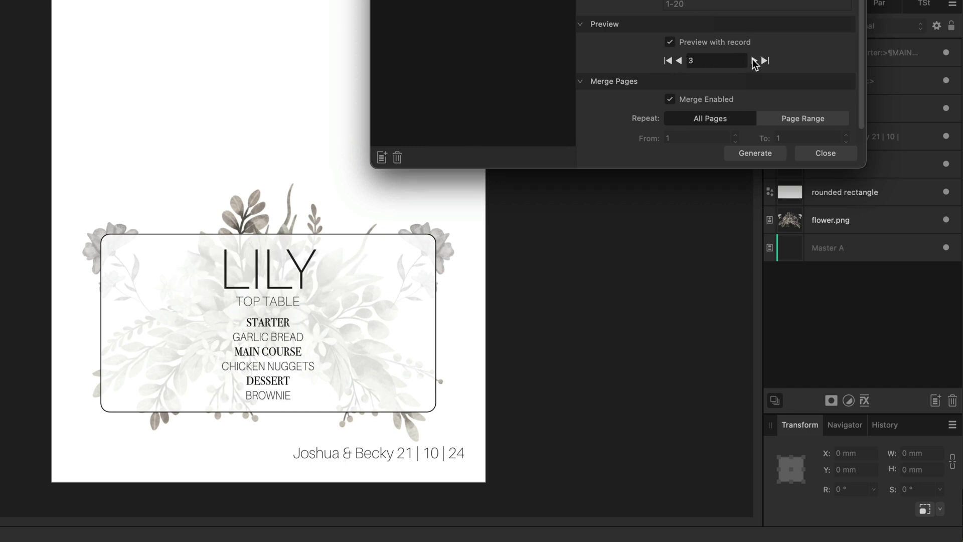
left_click(753, 61)
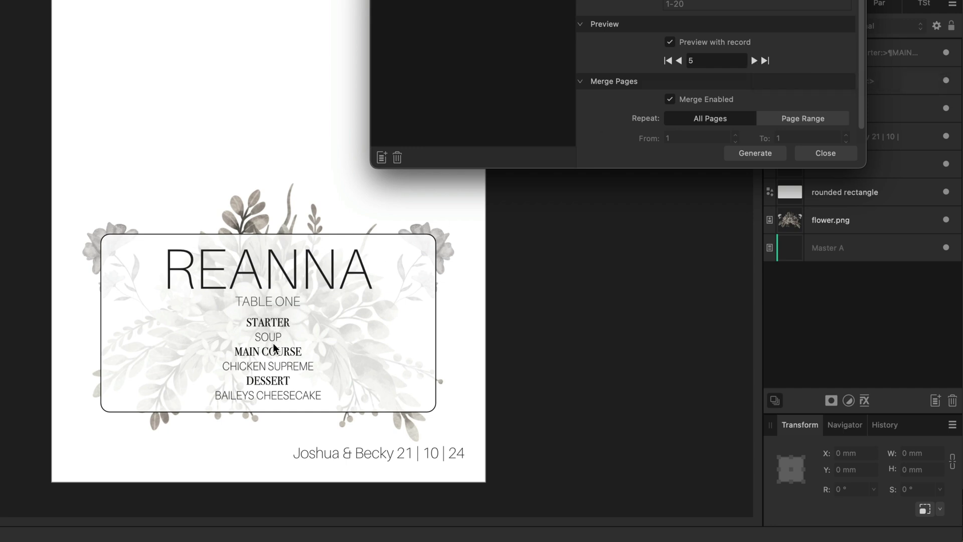
left_click(754, 60)
left_click(755, 60)
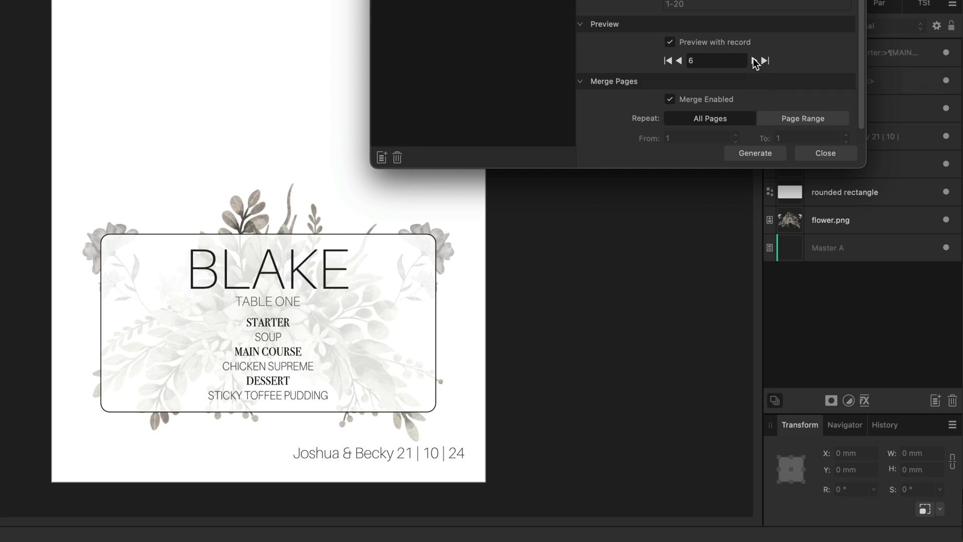
left_click(754, 60)
left_click(754, 60)
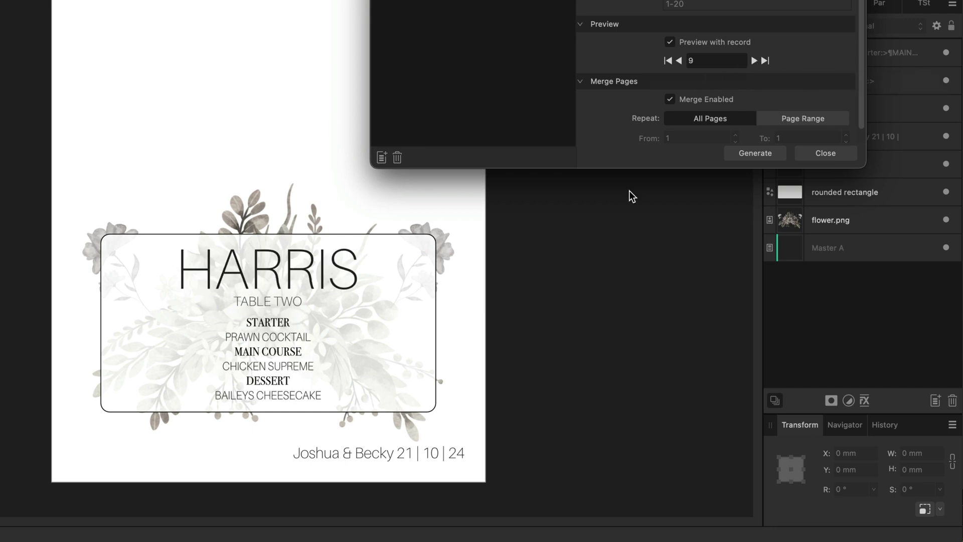
Step: Turn off the record preview and generate the merged place cards for all records and all pages
left_click(671, 42)
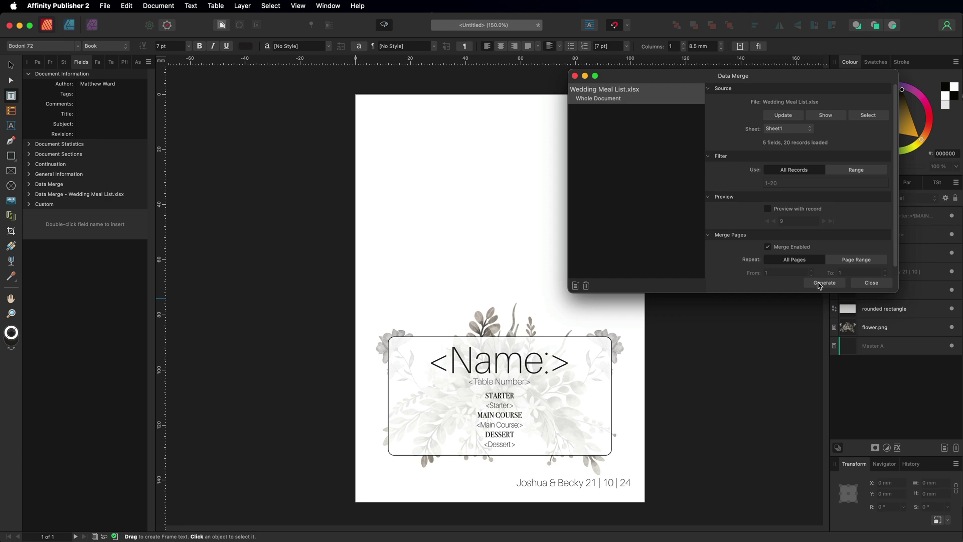
left_click(824, 283)
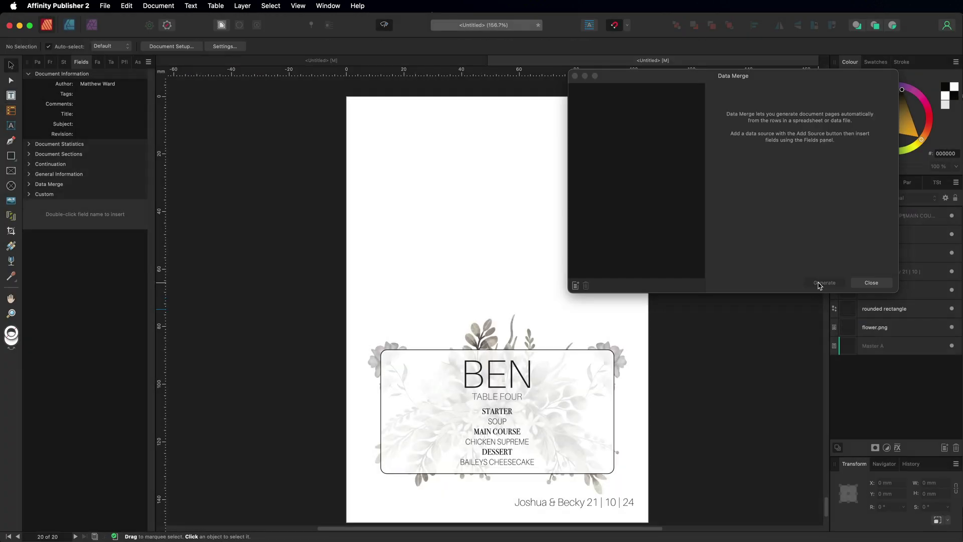
Step: Close the Data Merge Manager and bring up the generated document's page thumbnails, starting from page 1
left_click(871, 284)
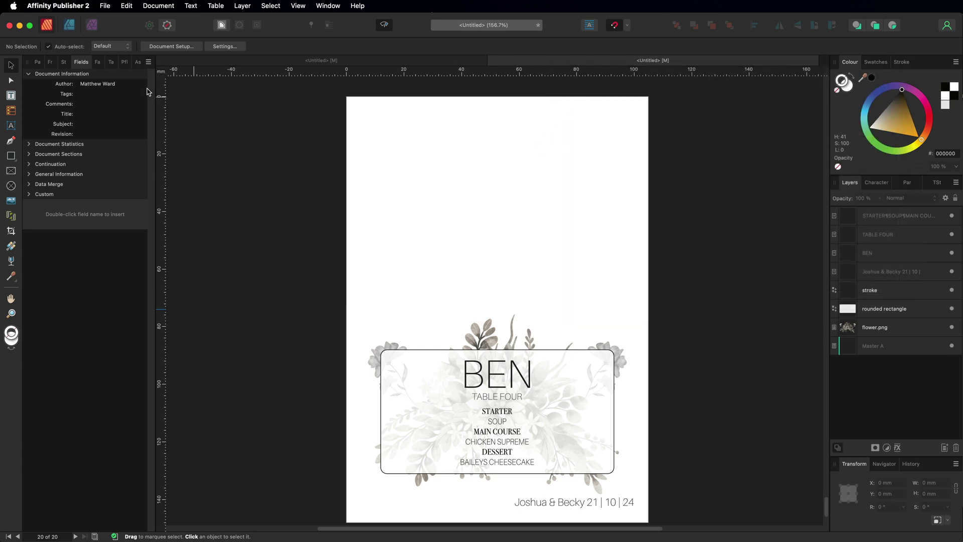
left_click(36, 61)
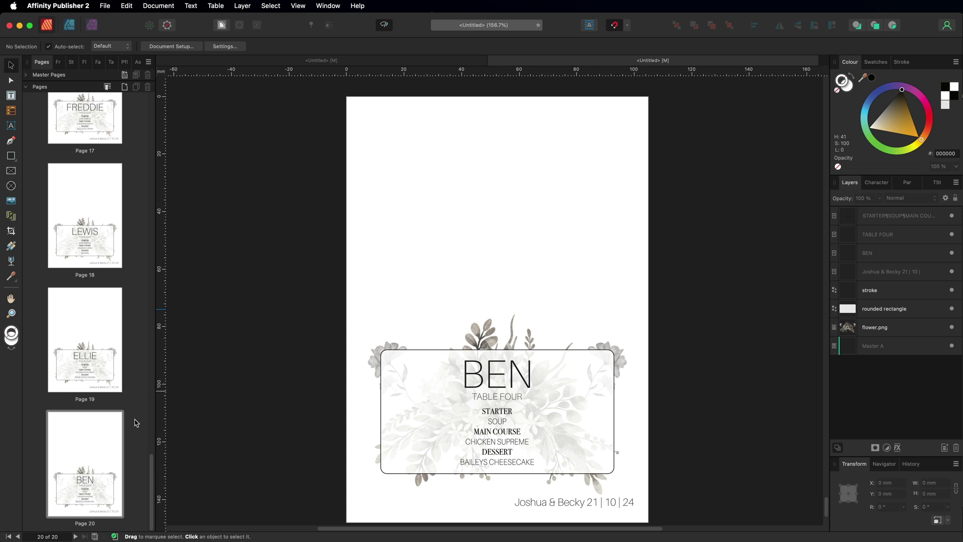
left_click_drag(153, 499, 146, 129)
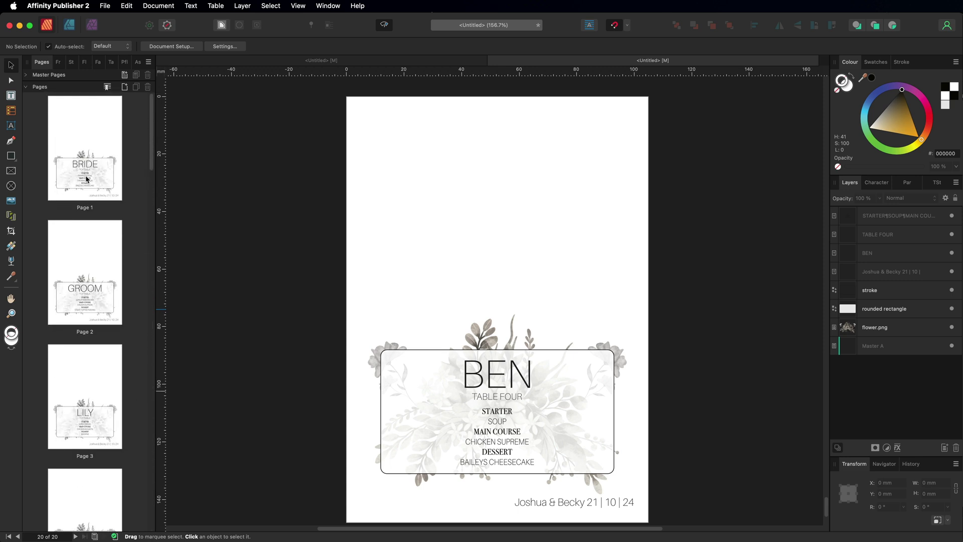
Step: Look through the generated place cards, checking each guest's name, table number and meal choices
scroll(417, 404, "down", 5)
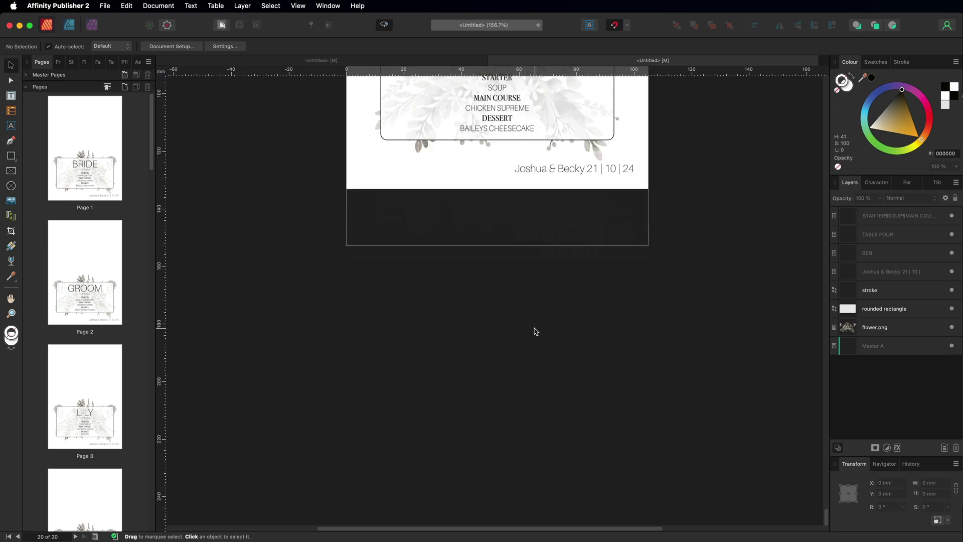
scroll(531, 332, "up", 4)
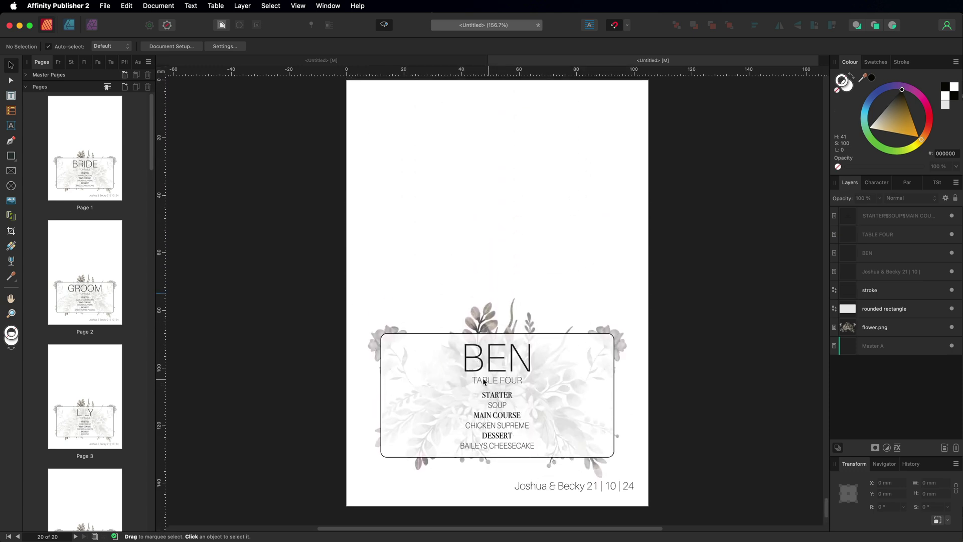
scroll(495, 380, "up", 10)
scroll(495, 380, "up", 8)
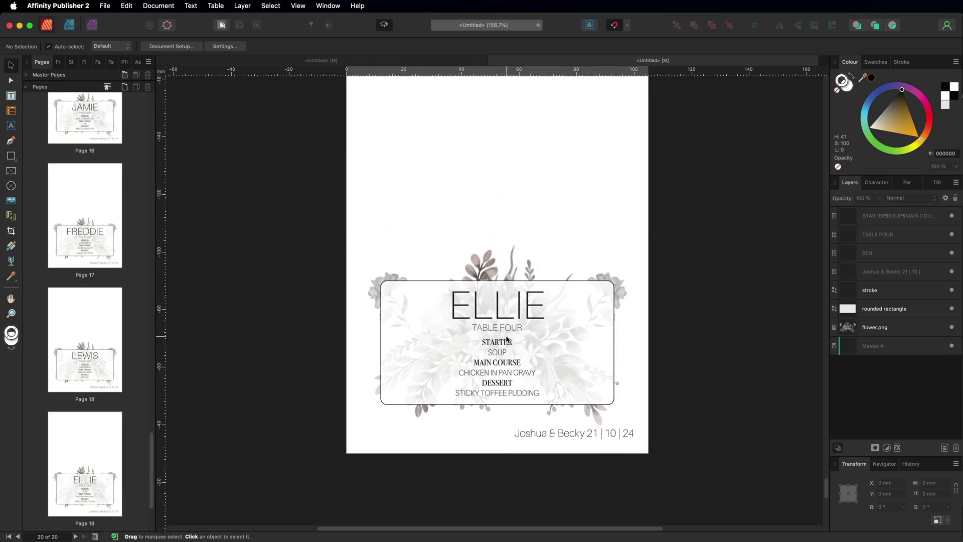
scroll(507, 340, "up", 20)
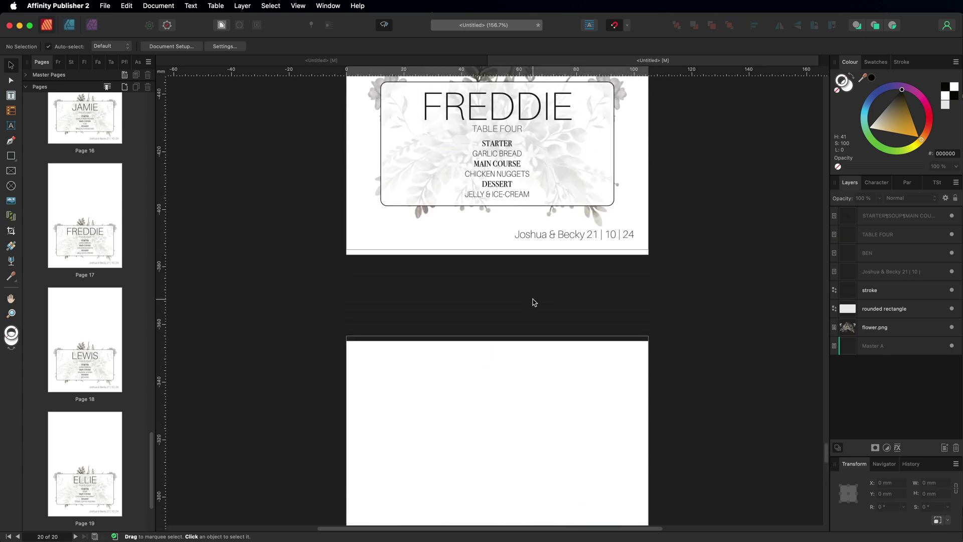
scroll(535, 302, "up", 20)
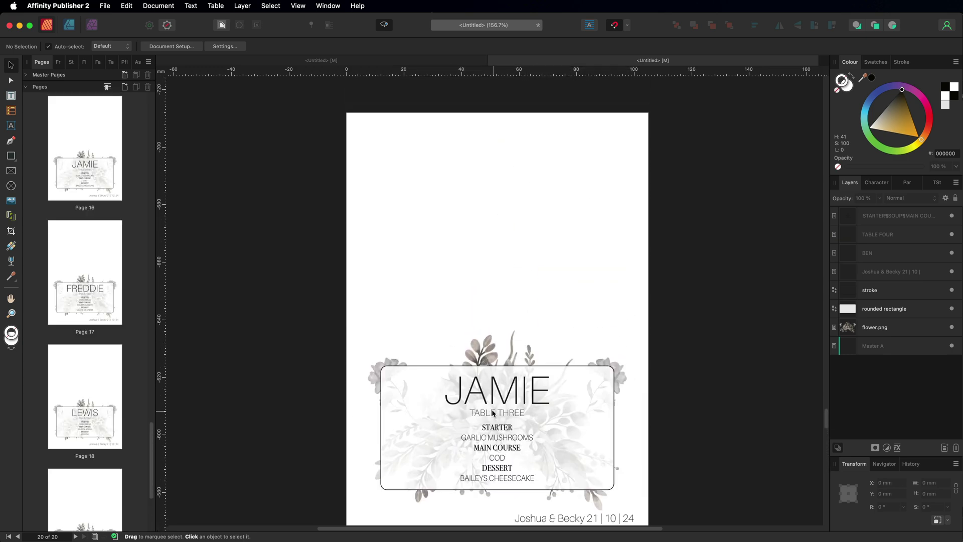
scroll(520, 391, "up", 20)
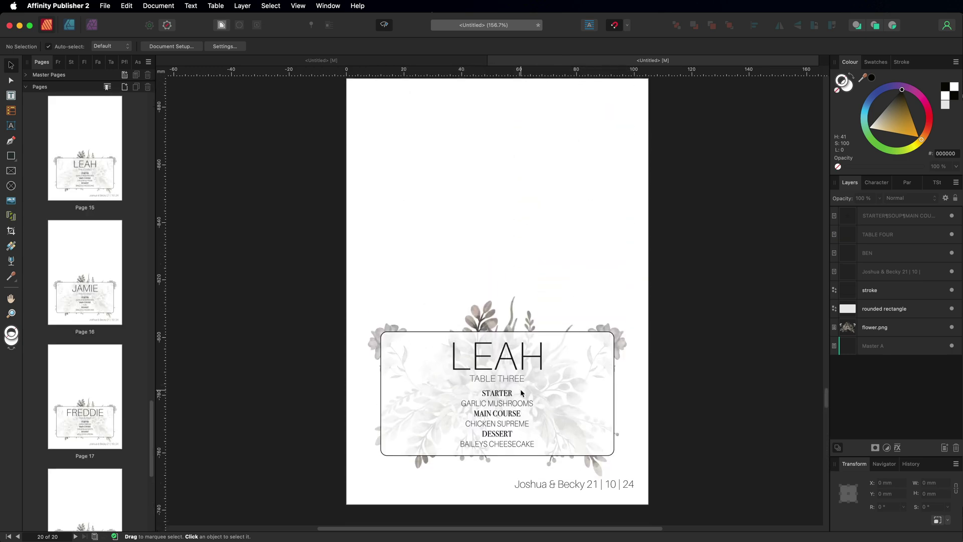
scroll(395, 268, "down", 10)
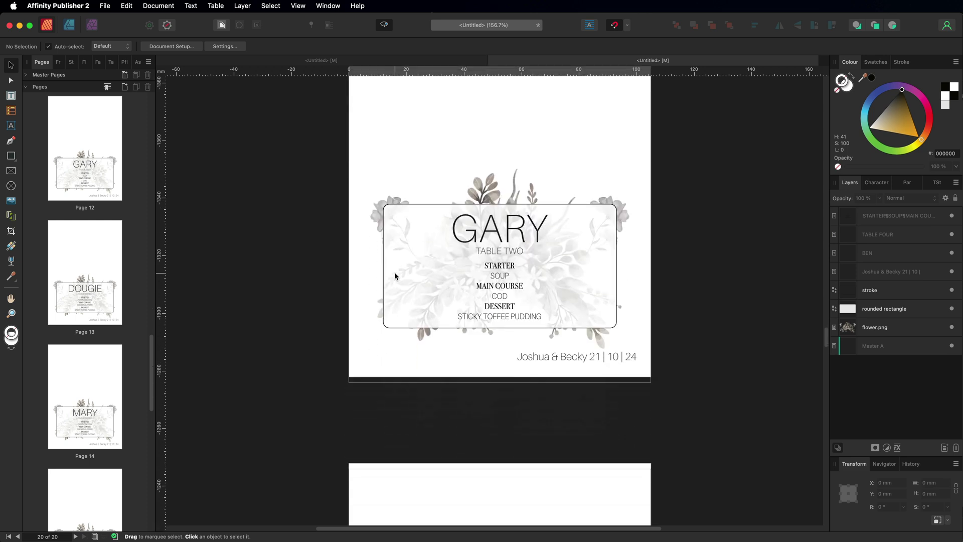
Step: Set up printing of the place cards on the Canon iX6800 series printer with the custom A6 paper size, 105 by 148 mm
left_click(106, 7)
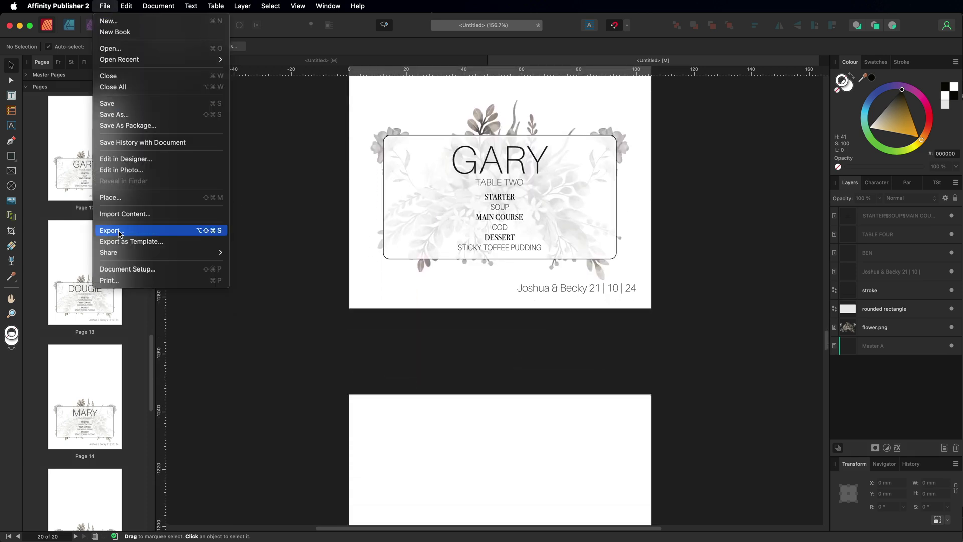
left_click(120, 280)
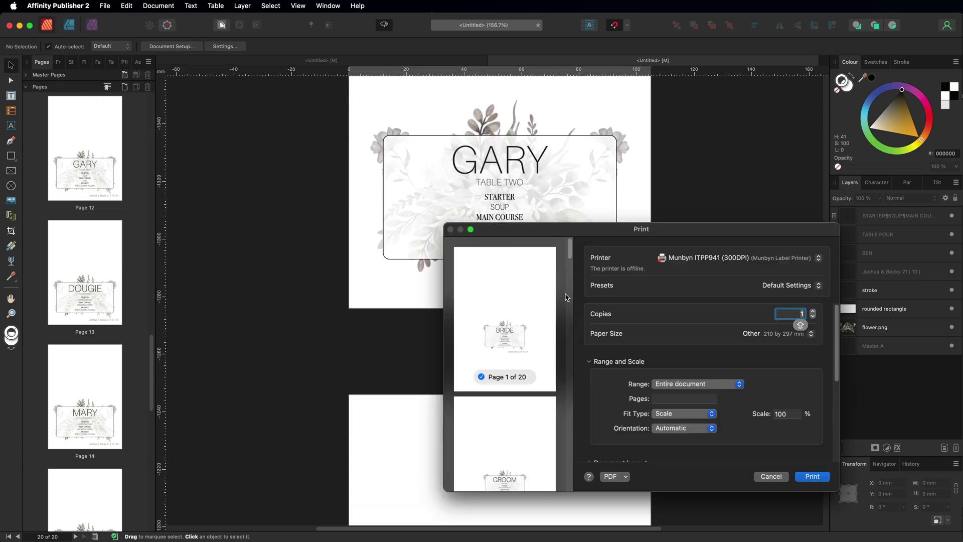
left_click(710, 259)
left_click(711, 246)
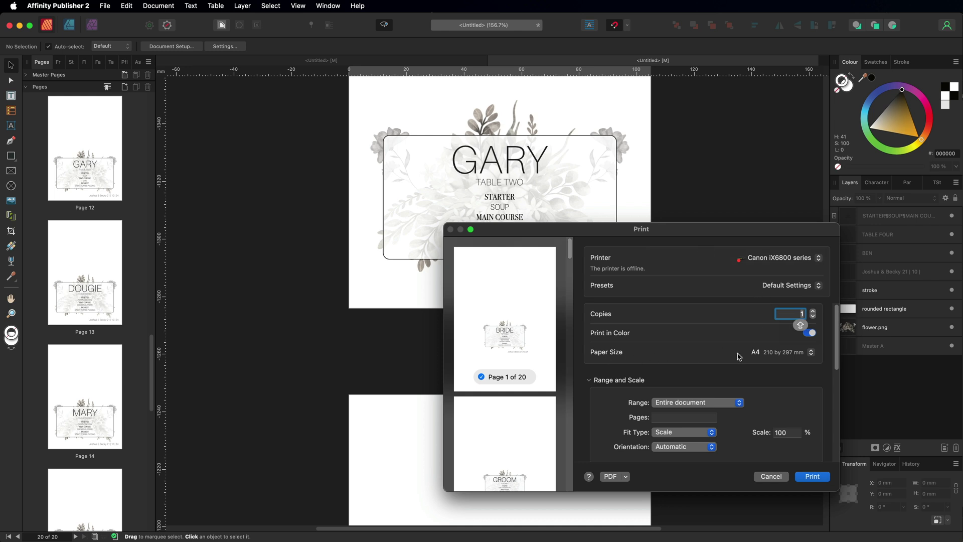
left_click(753, 353)
mouse_move(773, 355)
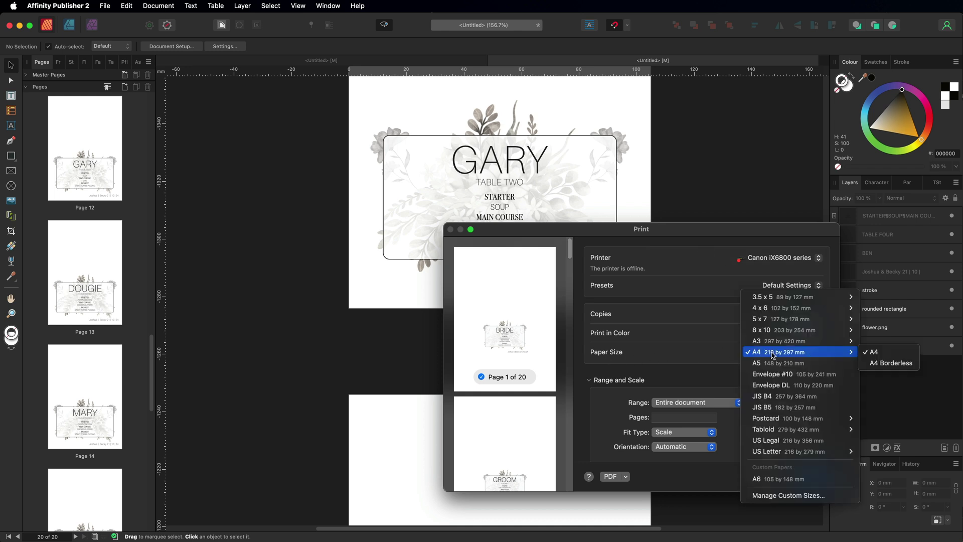
left_click(768, 478)
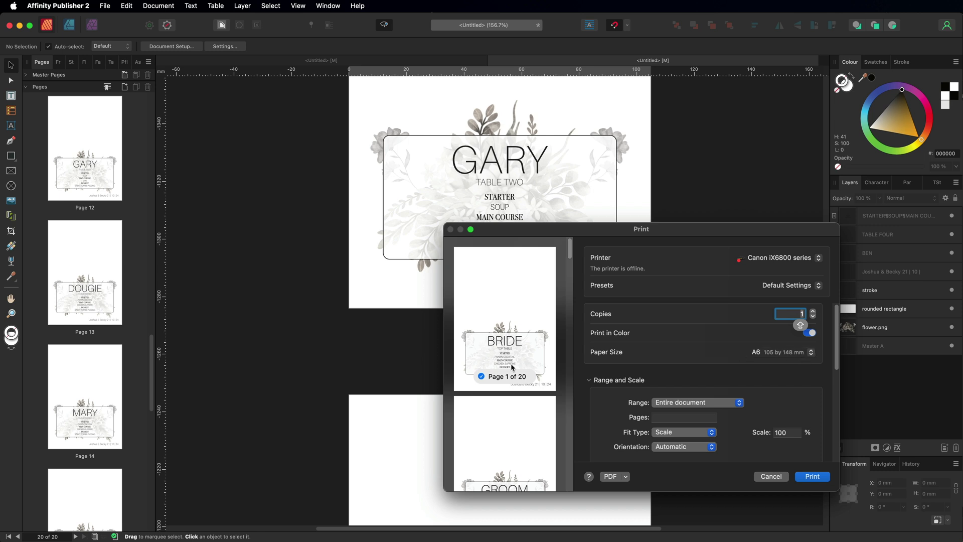
Step: Check the cards' layout on A6 paper in the print preview and close the print setup without printing
scroll(561, 257, "down", 10)
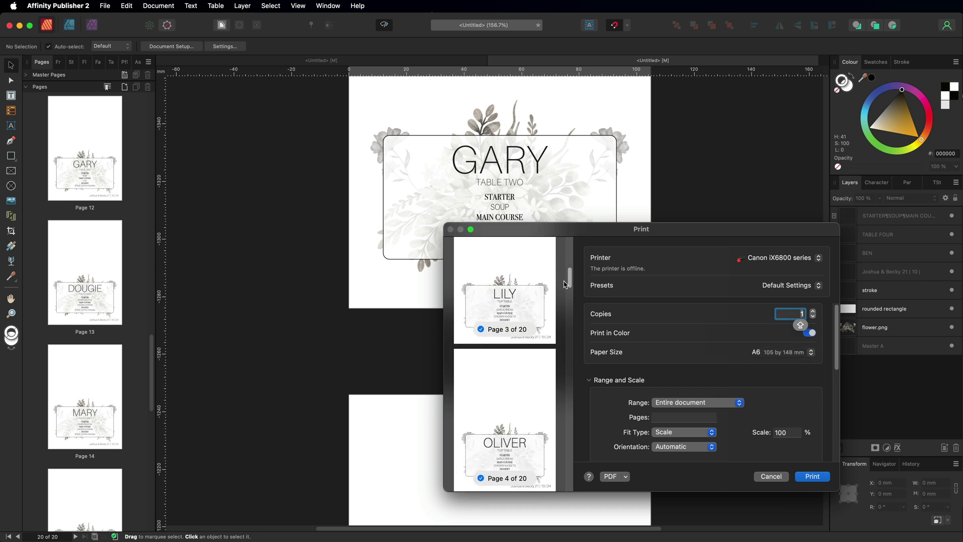
left_click_drag(564, 289, 566, 254)
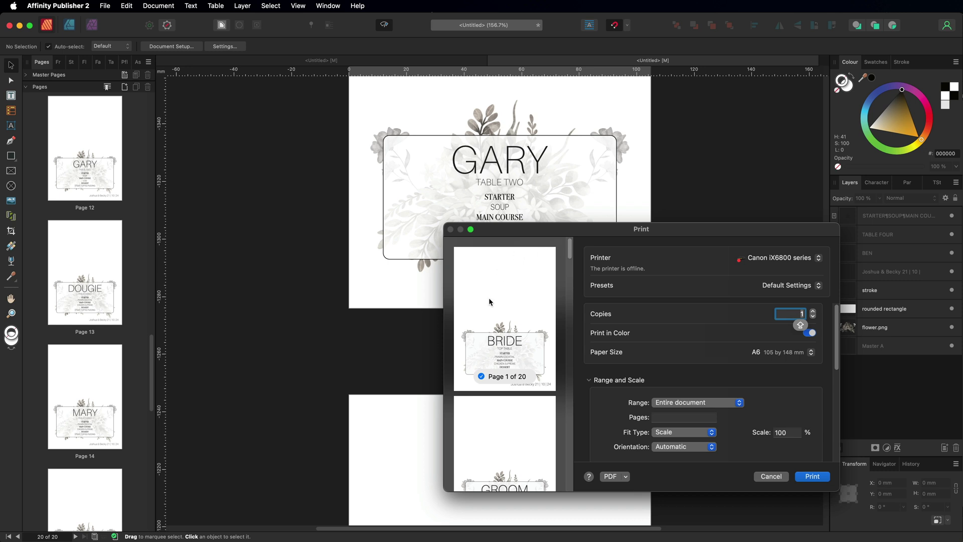
scroll(490, 301, "down", 3)
scroll(492, 296, "up", 3)
left_click(771, 477)
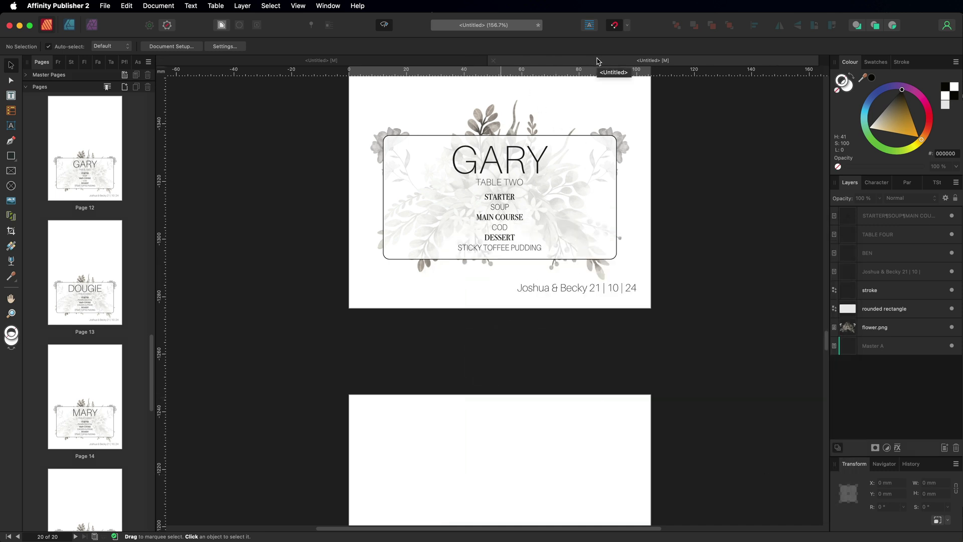
Step: Switch from the generated cards back to the original template document containing the merge fields
scroll(85, 276, "up", 10)
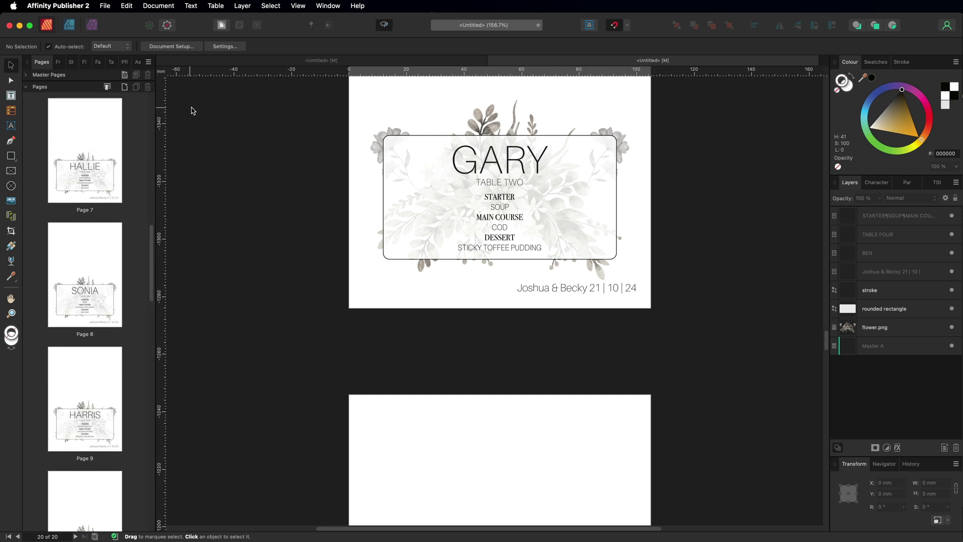
left_click(112, 4)
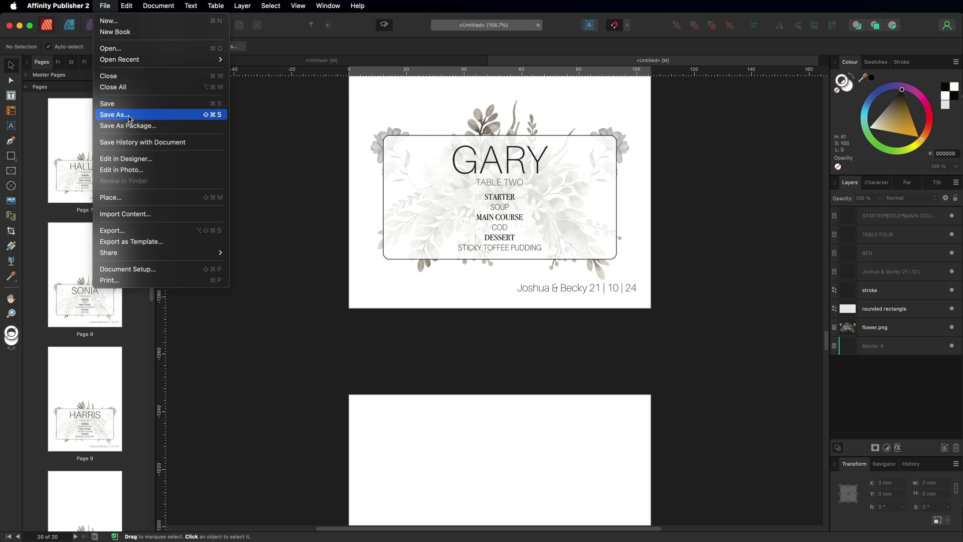
left_click(105, 5)
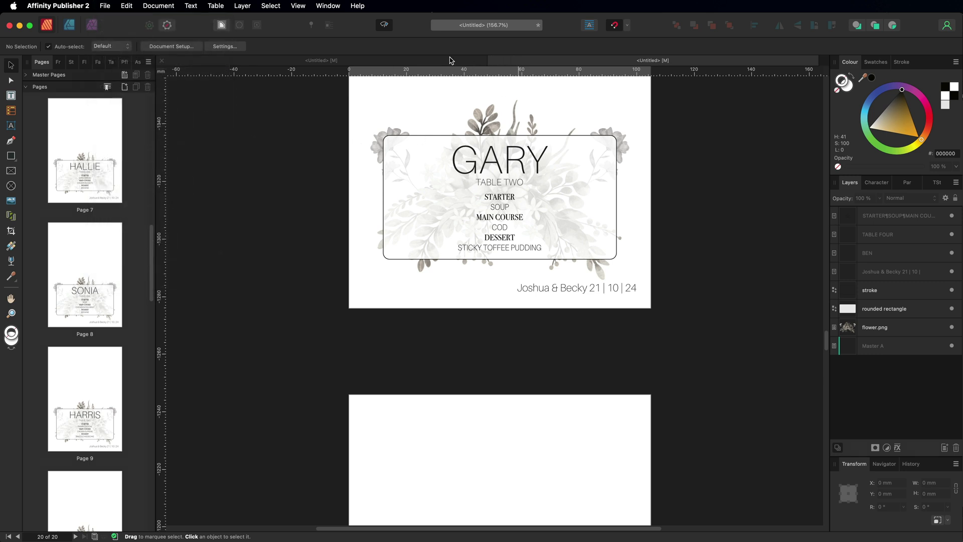
left_click(406, 63)
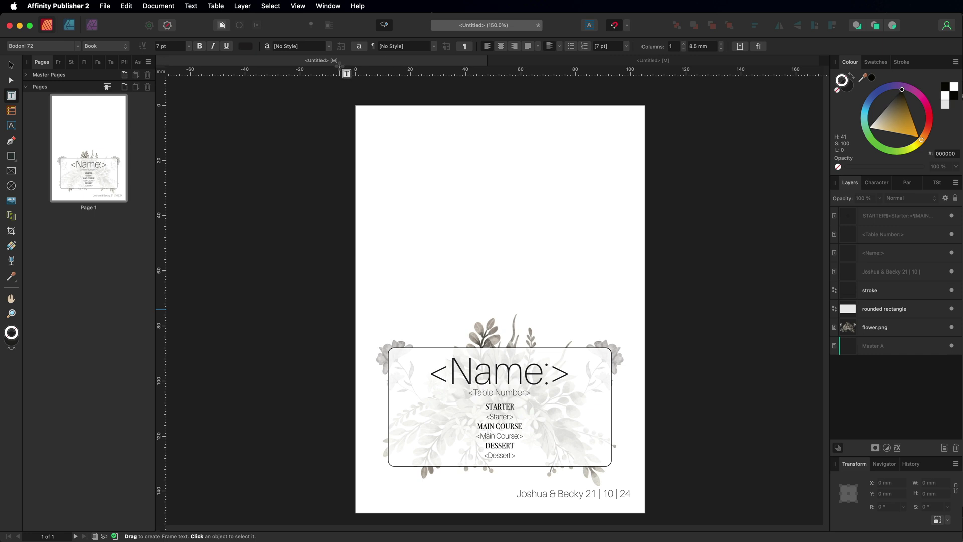